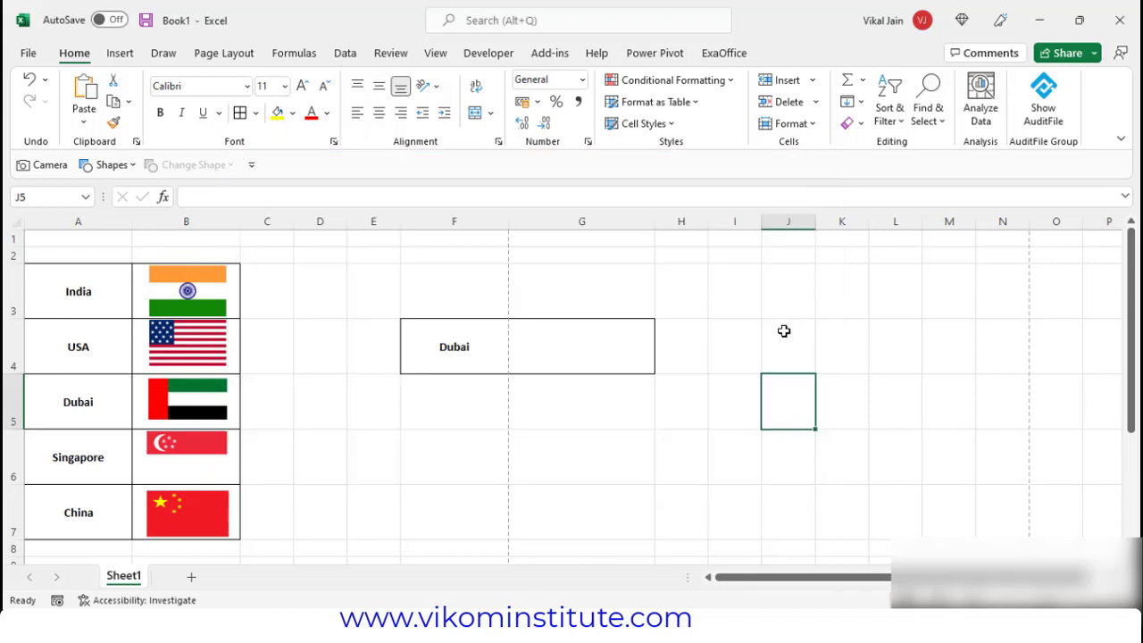
# Step: Review the country names A3:A7 and keep Dubai selected in the F4 dropdown
pyautogui.click(610, 348)
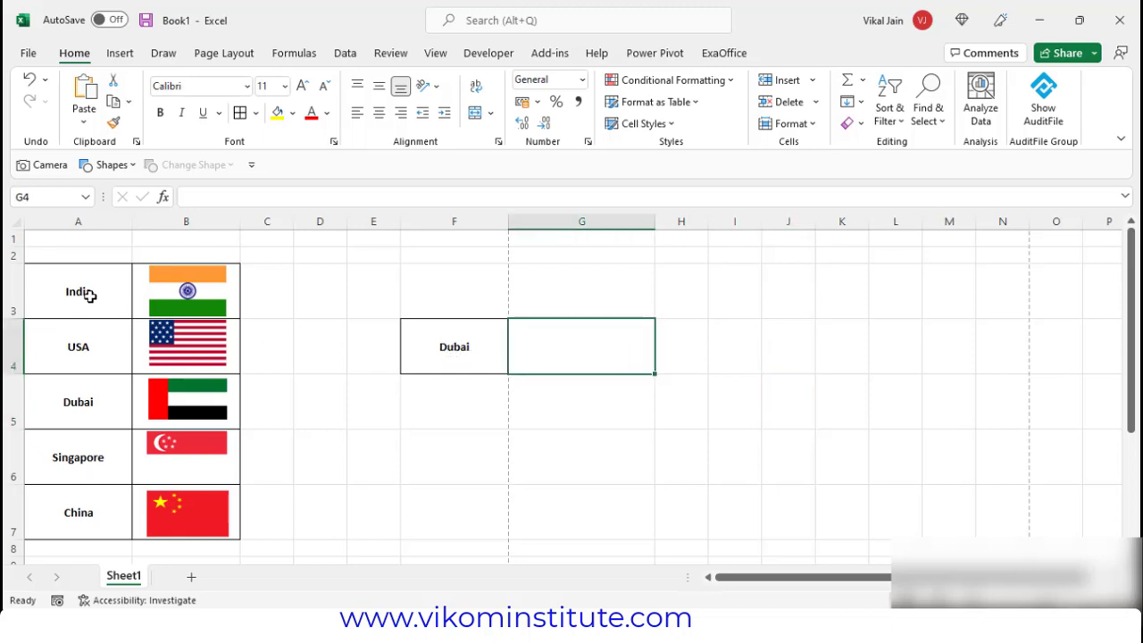
pyautogui.moveTo(90, 291); pyautogui.dragTo(90, 507)
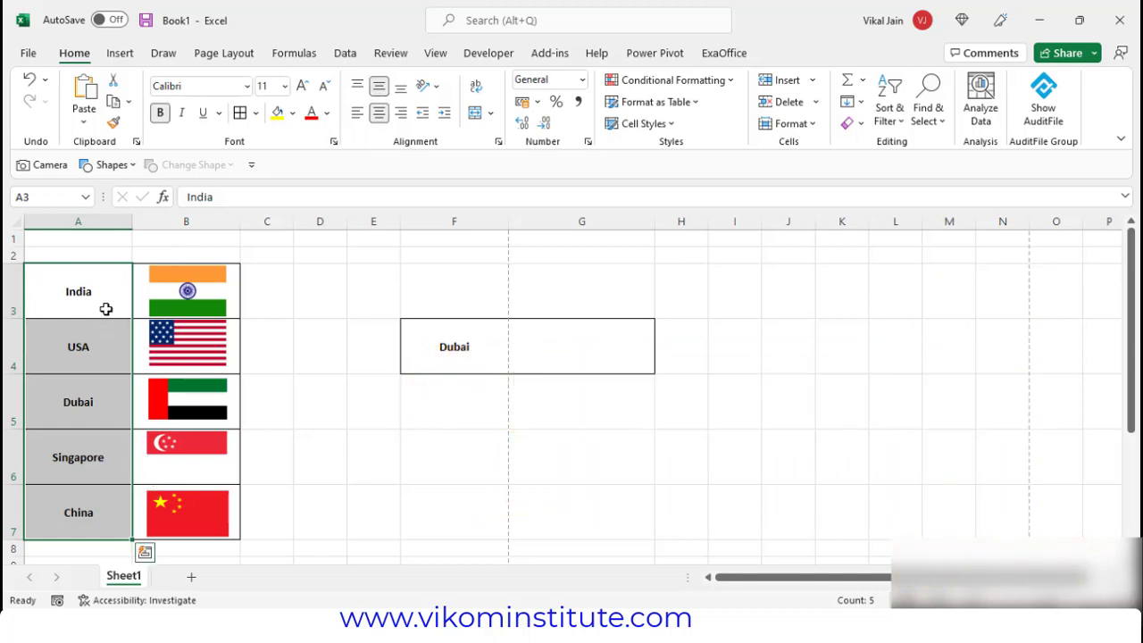
pyautogui.click(454, 351)
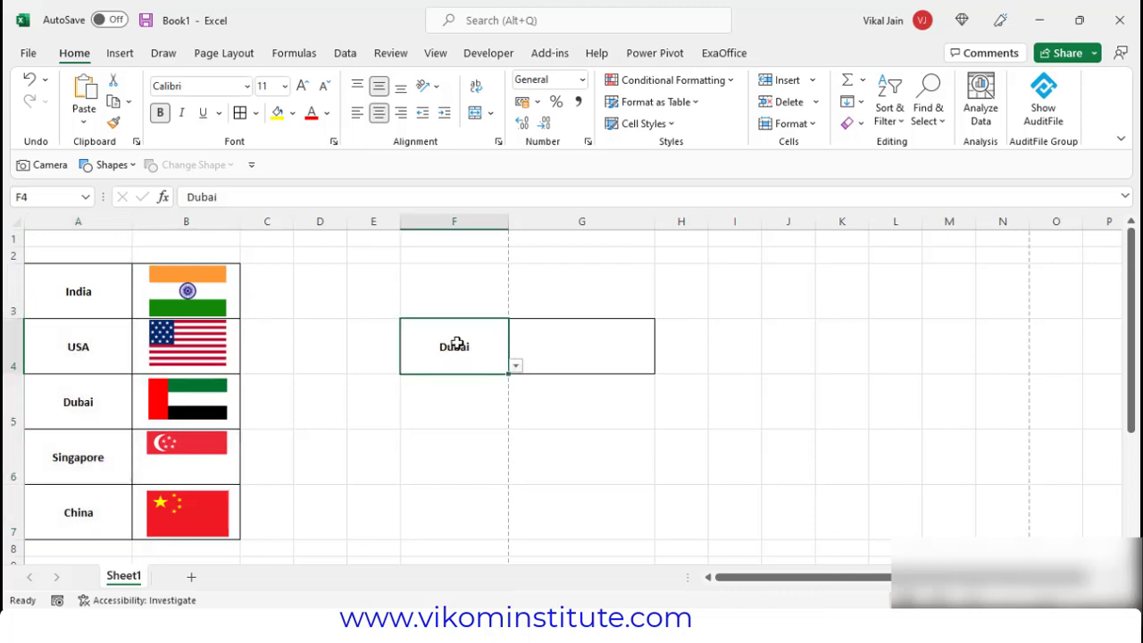
pyautogui.click(516, 367)
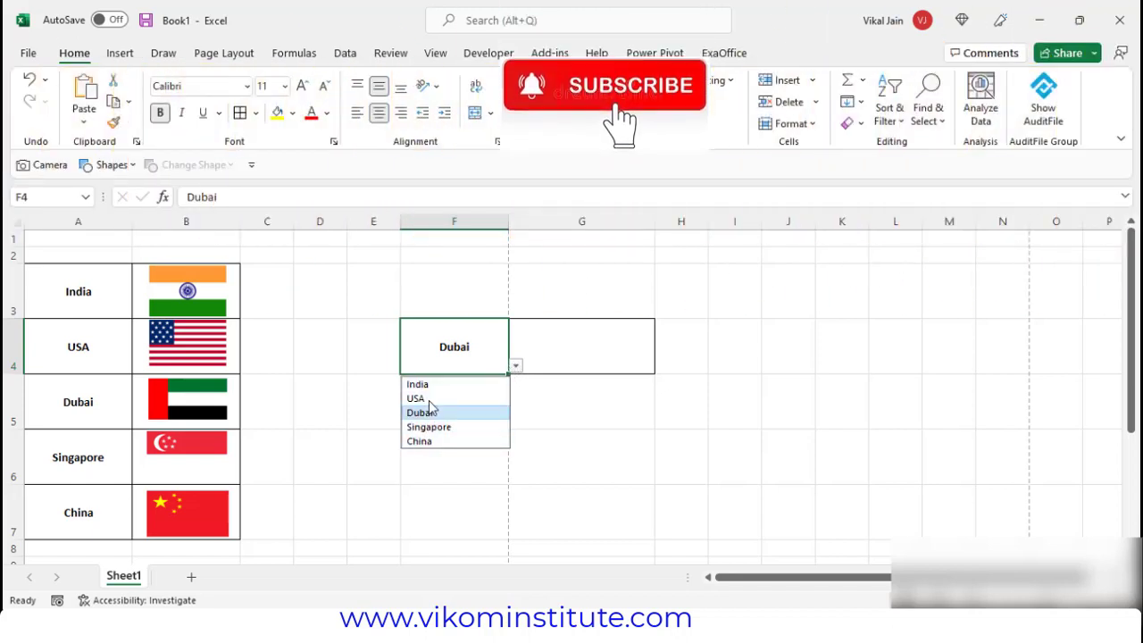
pyautogui.click(435, 354)
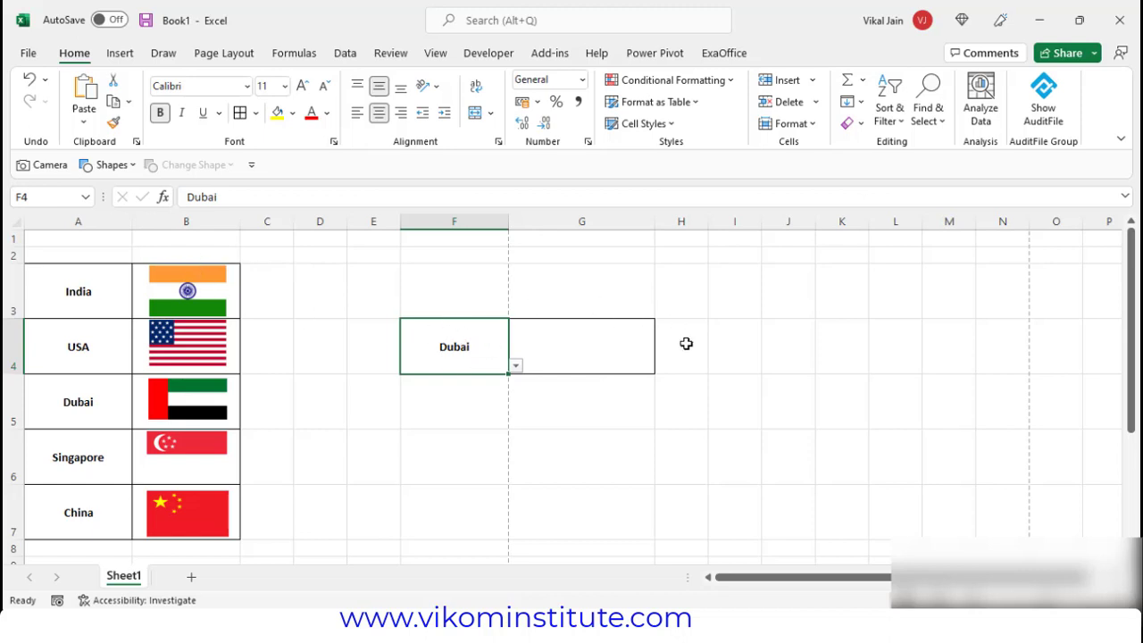
# Step: Start a MATCH formula in J4 looking up F4 in the country range A3:A7
pyautogui.click(769, 361)
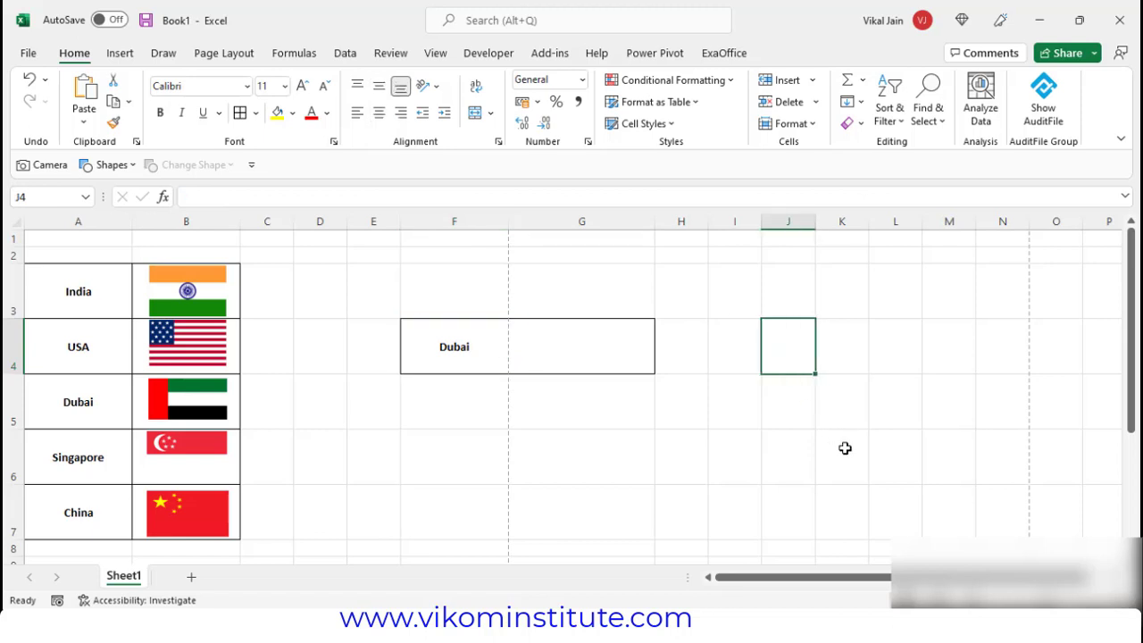
pyautogui.write('=ma')
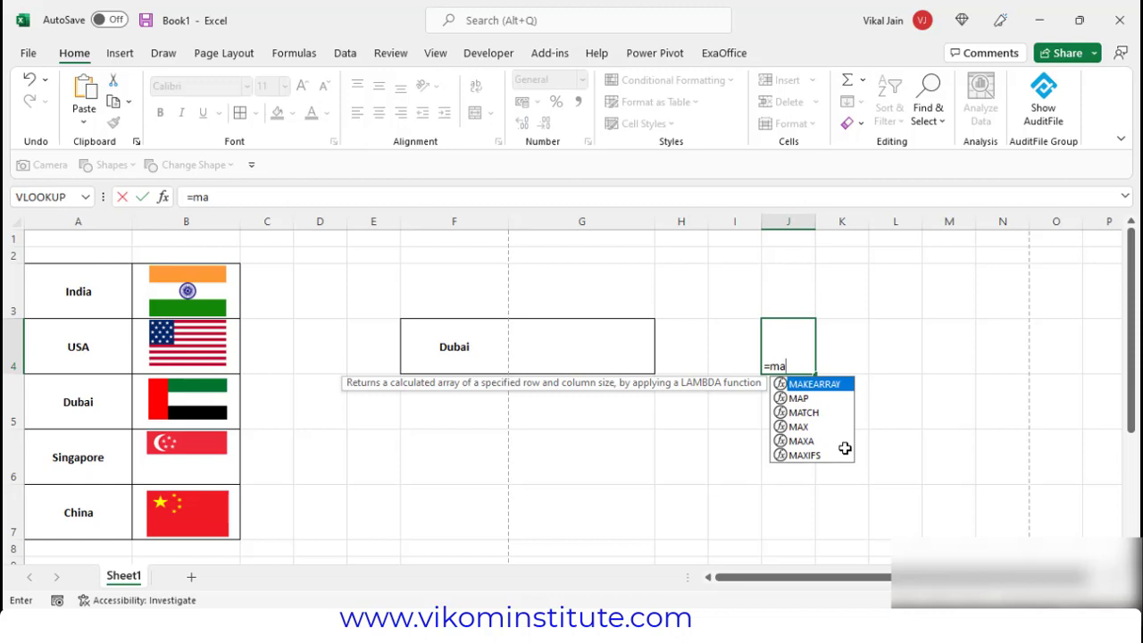
pyautogui.press('Down')
pyautogui.press('Down')
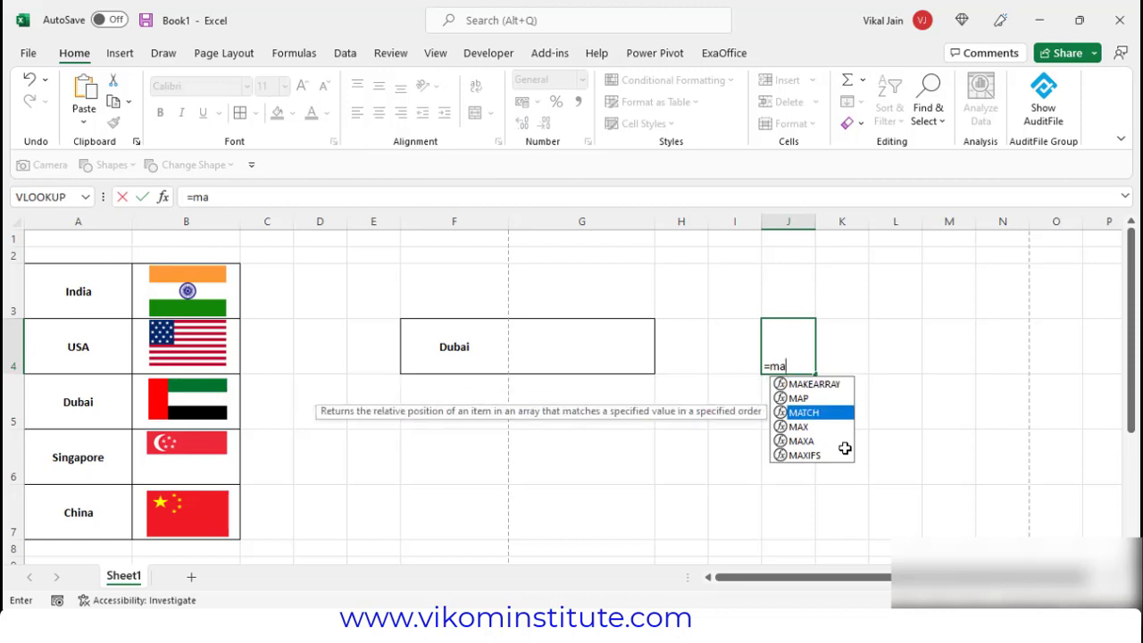
pyautogui.press('Tab')
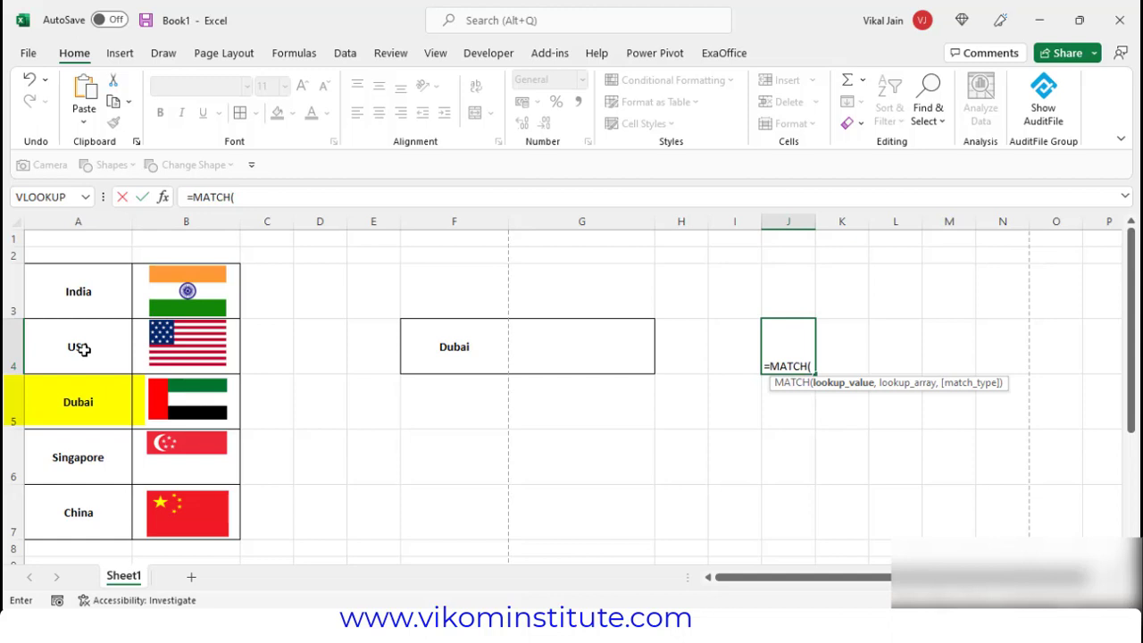
pyautogui.click(432, 348)
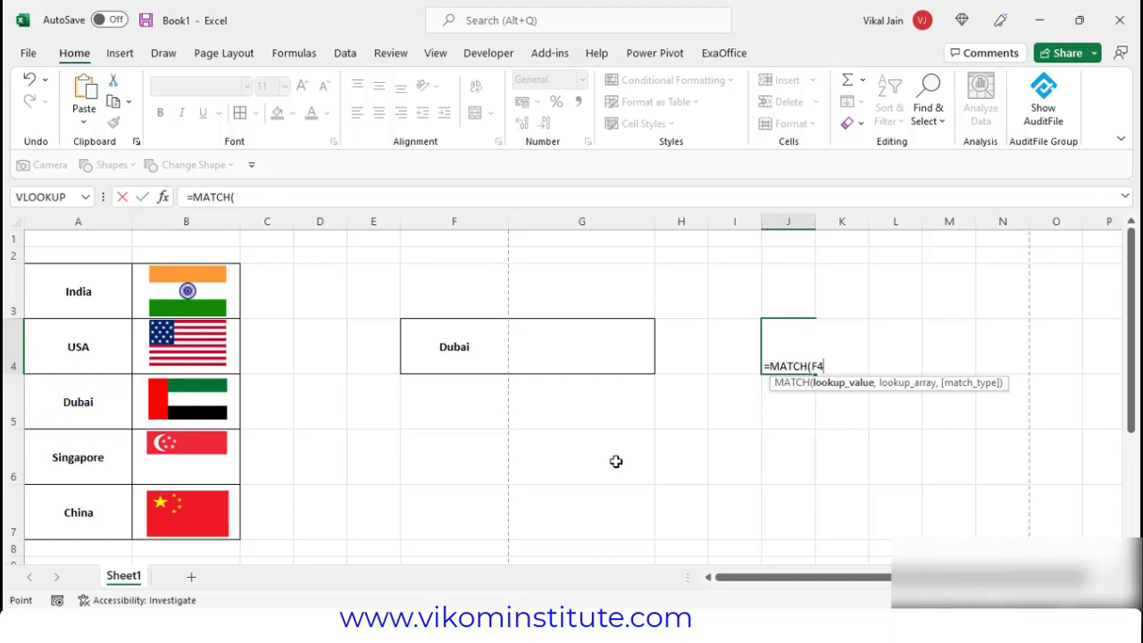
pyautogui.write(',')
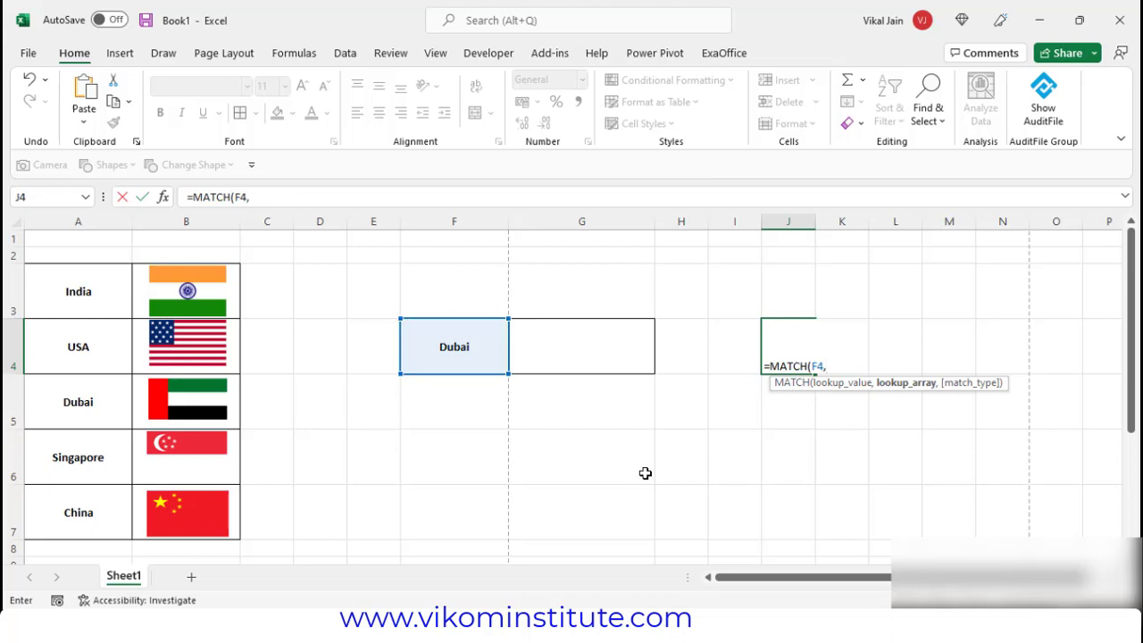
pyautogui.moveTo(89, 286); pyautogui.dragTo(79, 523)
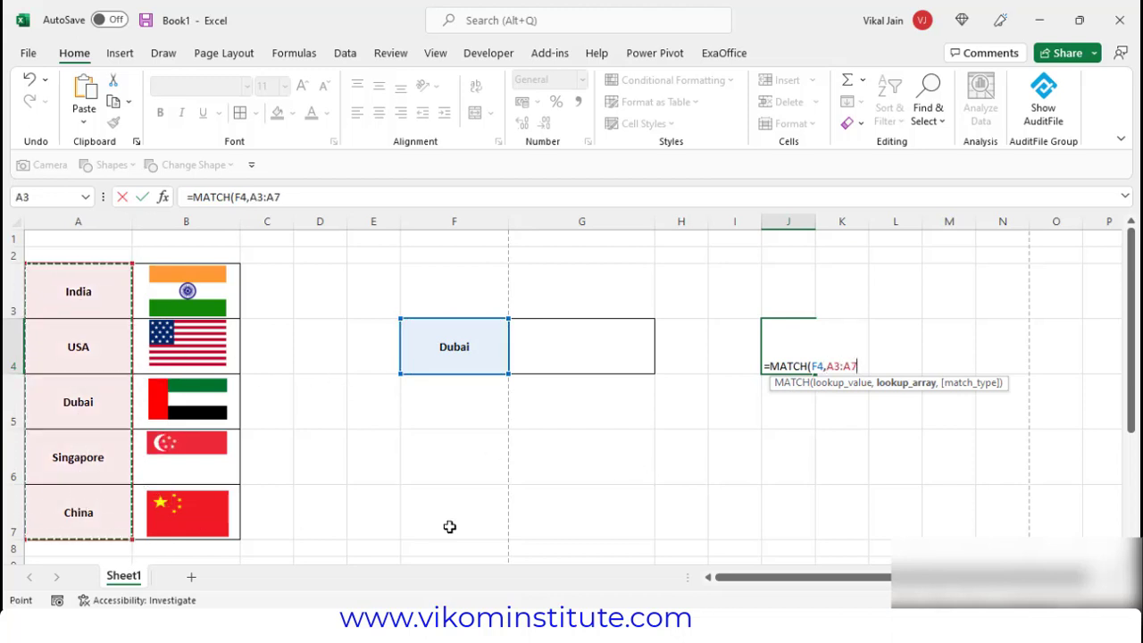
# Step: Make the A3:A7 and F4 references absolute and finish MATCH with exact-match type 0
pyautogui.press('F4')
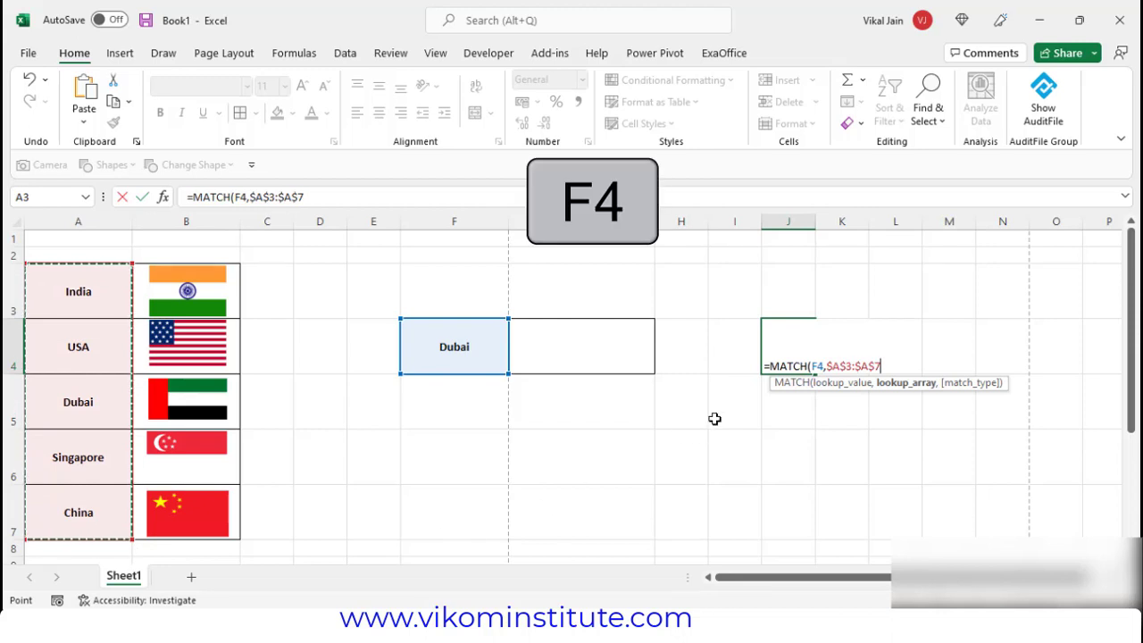
pyautogui.click(817, 367)
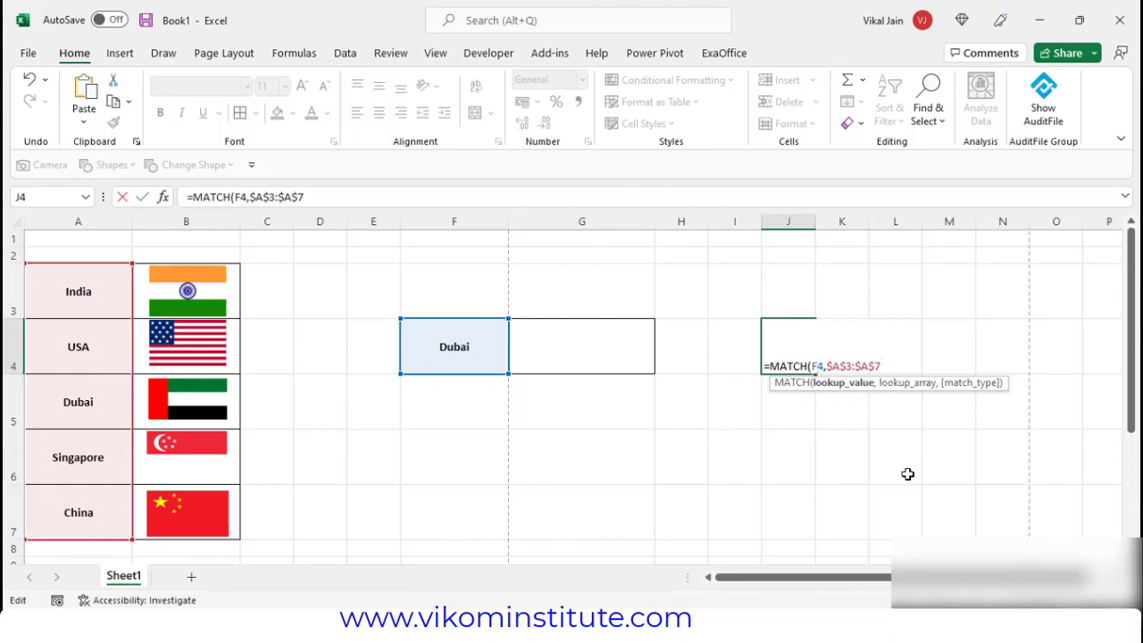
pyautogui.press('F4')
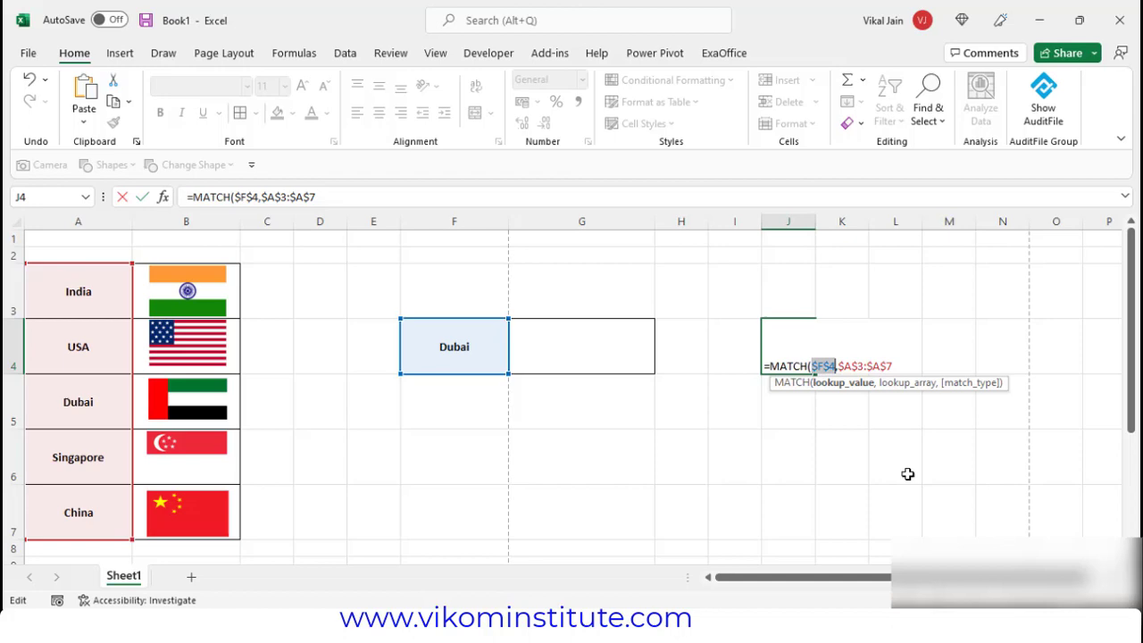
pyautogui.click(907, 360)
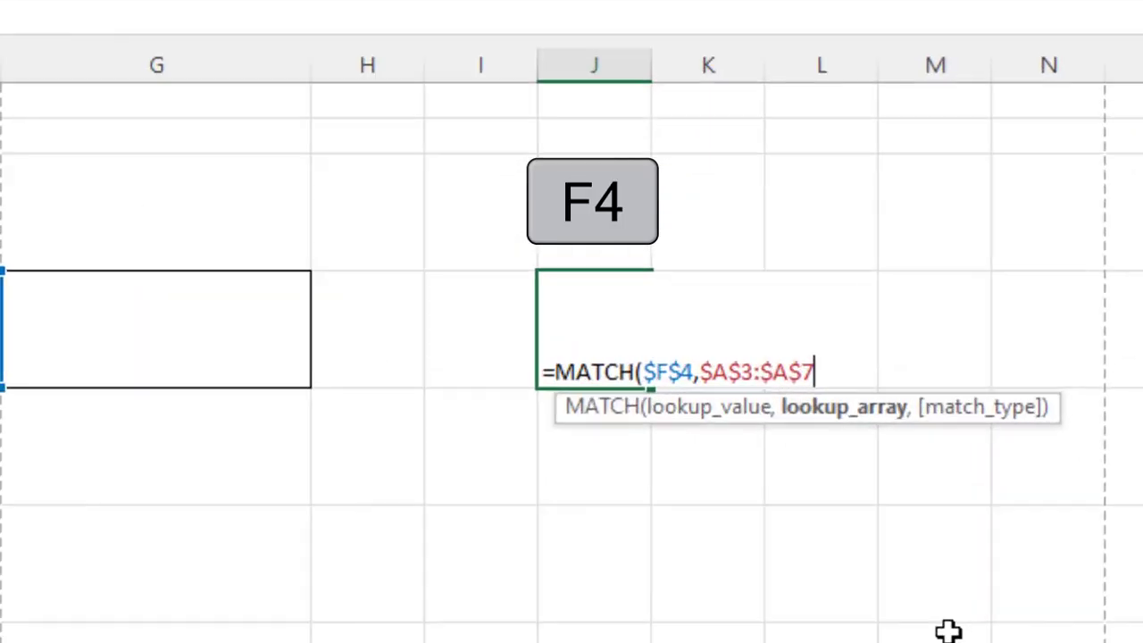
pyautogui.write(',')
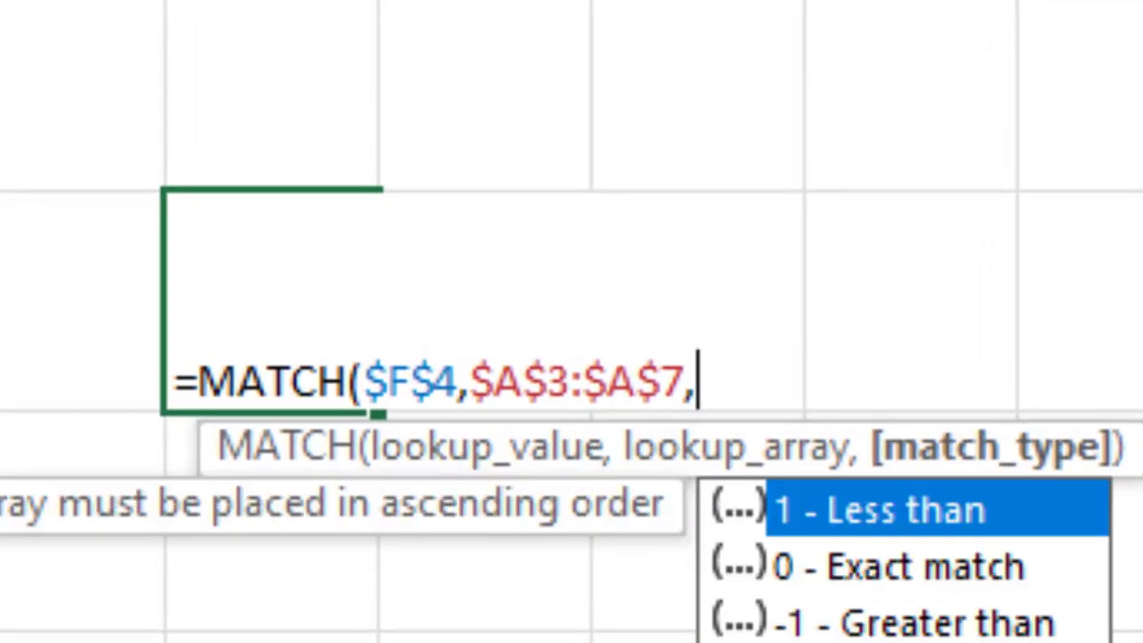
pyautogui.write('0')
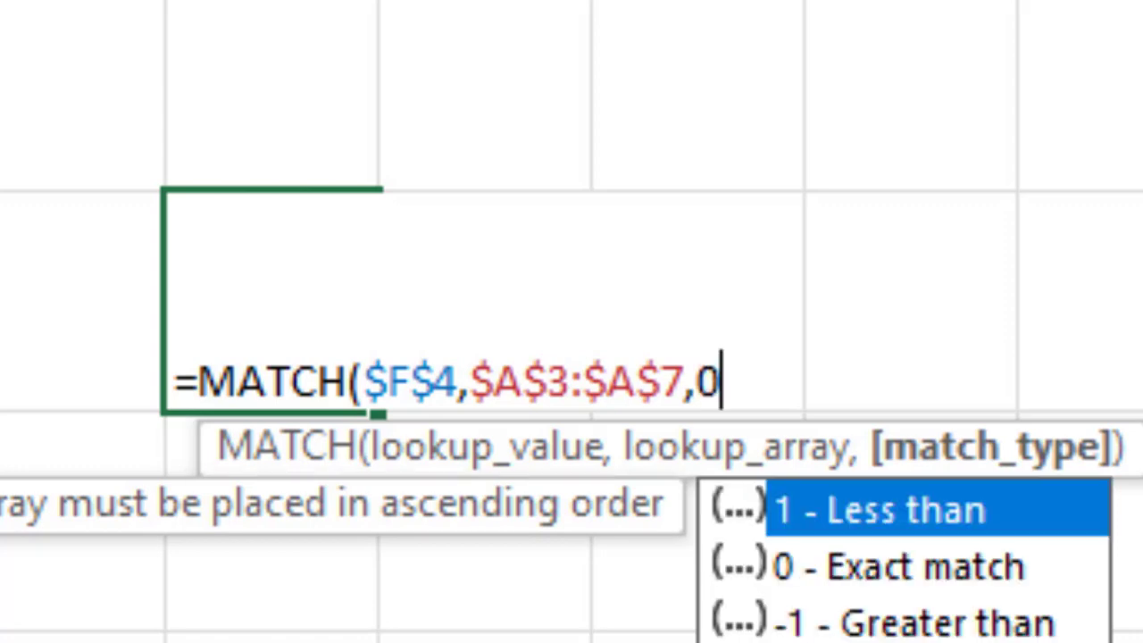
pyautogui.write(')')
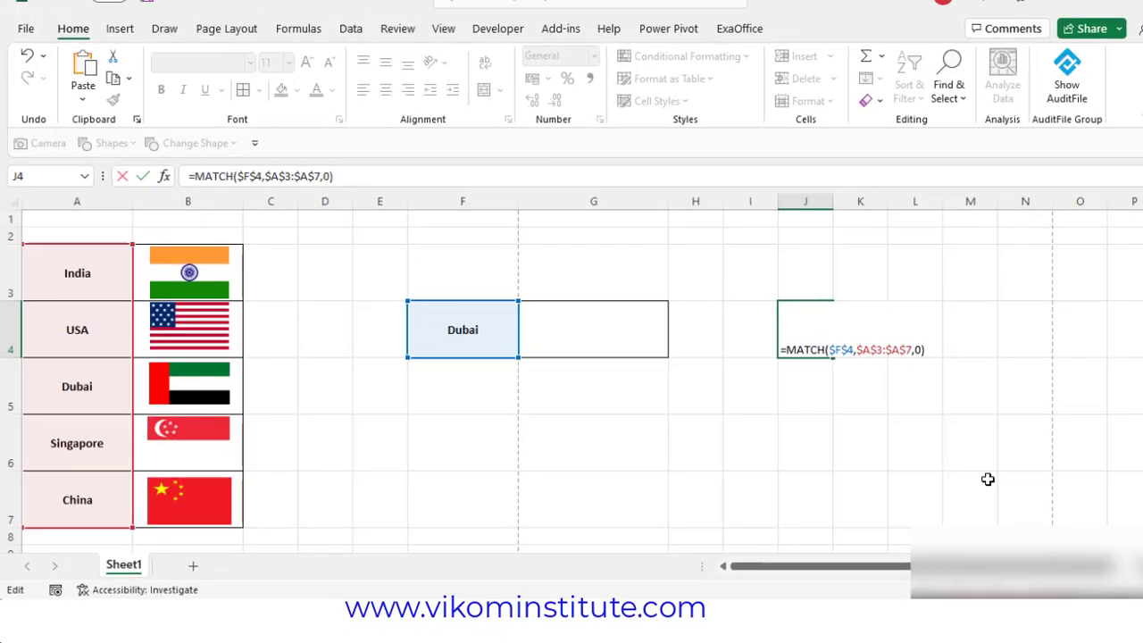
# Step: Commit the MATCH formula (3 for Dubai), then choose Singapore in F4 so J4 shows 4
pyautogui.press('Return')
pyautogui.press('Up')
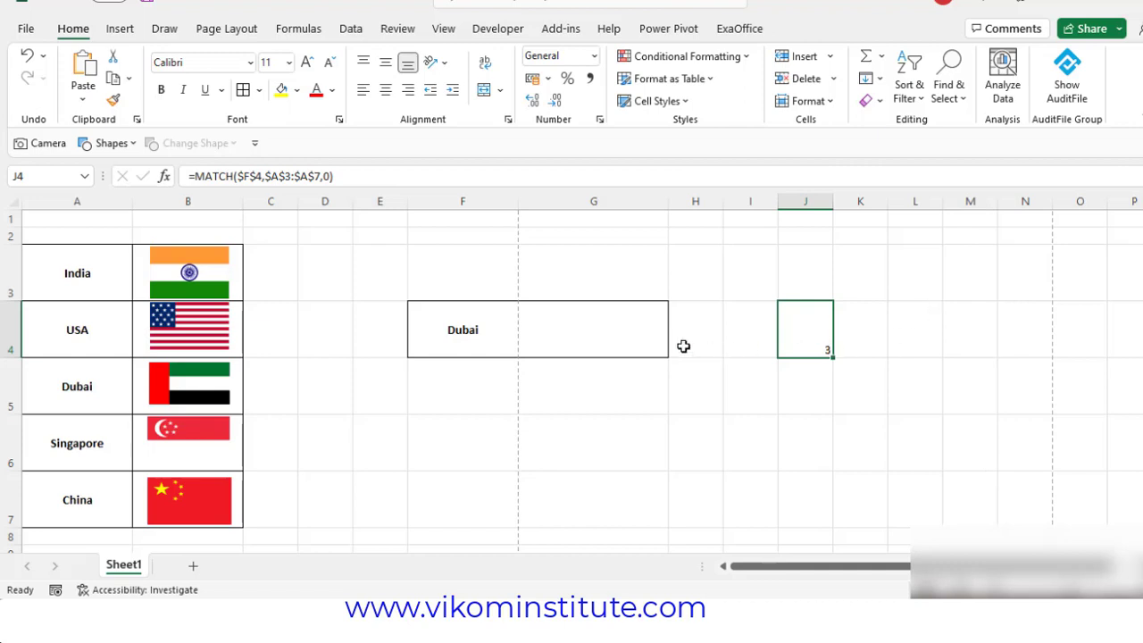
pyautogui.click(467, 333)
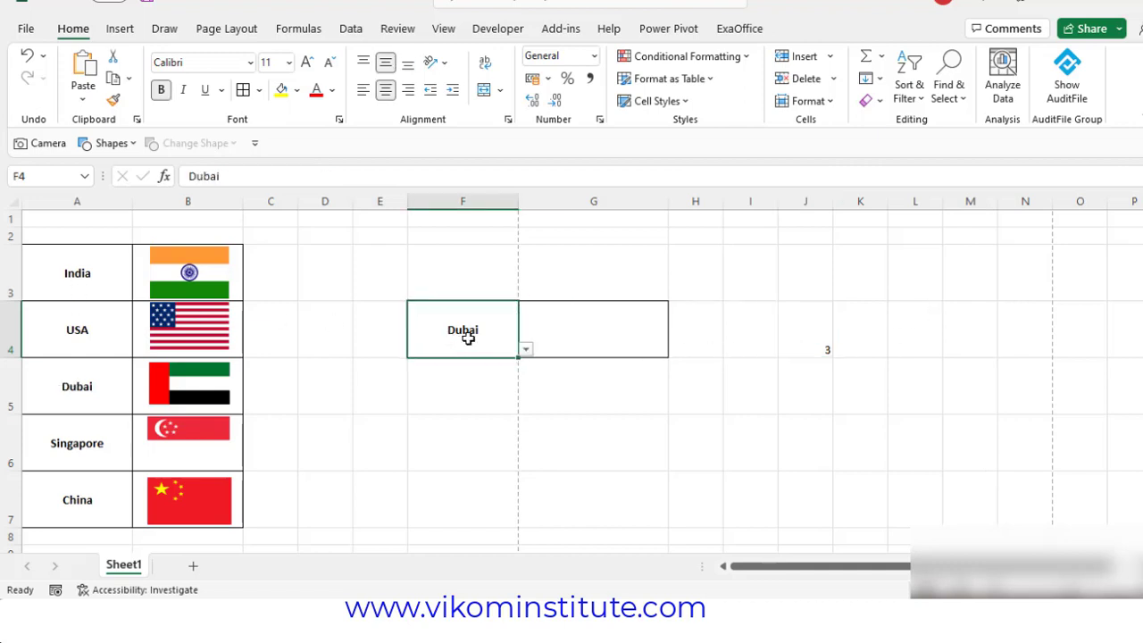
pyautogui.click(527, 353)
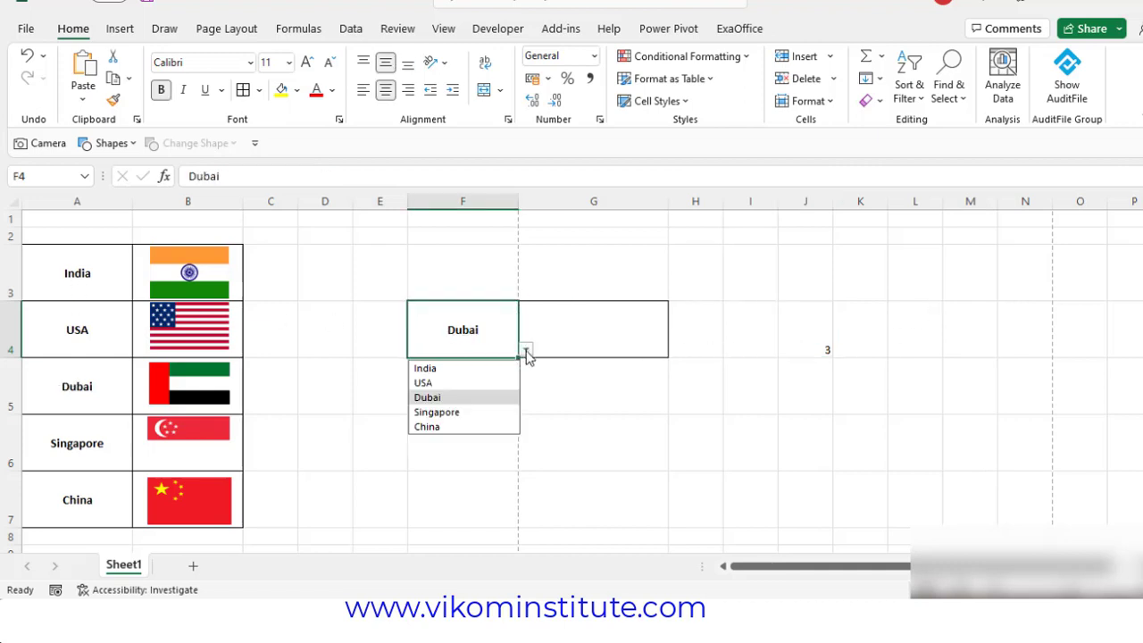
pyautogui.click(460, 411)
pyautogui.click(823, 346)
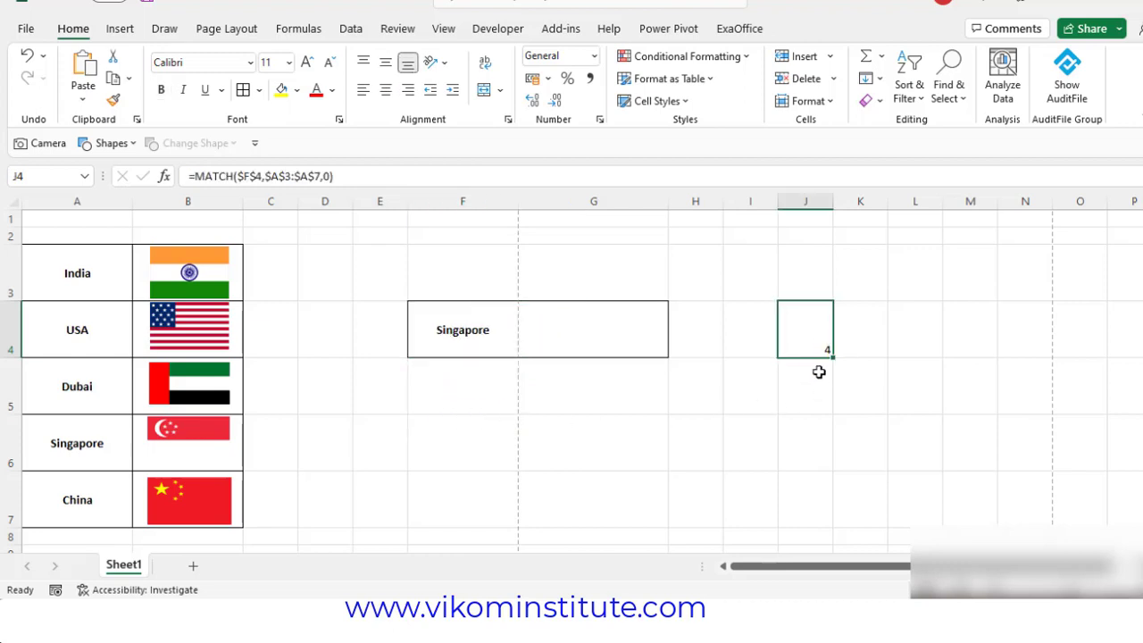
# Step: Wrap the existing MATCH formula in J4 inside an INDEX function
pyautogui.press('F2')
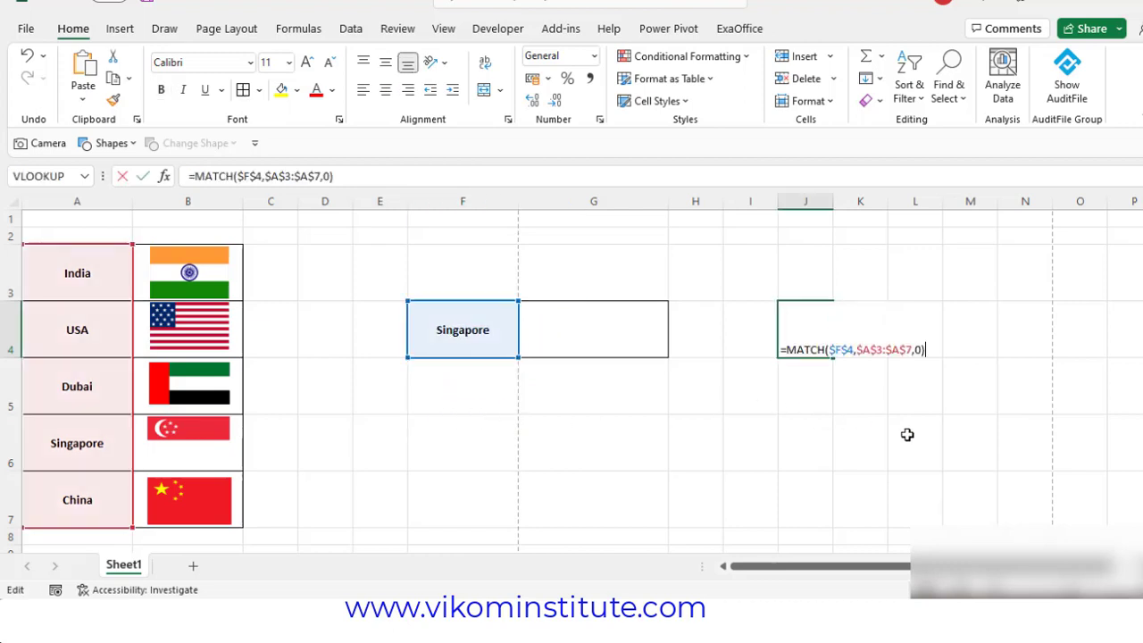
pyautogui.press('Left')
pyautogui.press('Left')
pyautogui.press('Left')
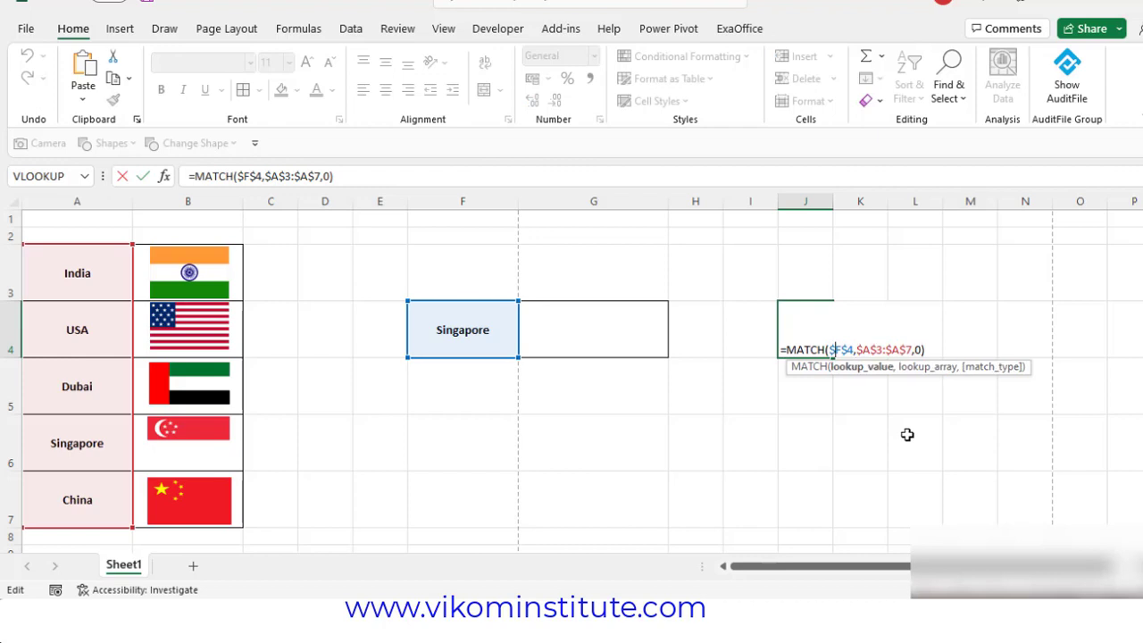
pyautogui.press('Left')
pyautogui.press('Left')
pyautogui.press('Left')
pyautogui.write('index')
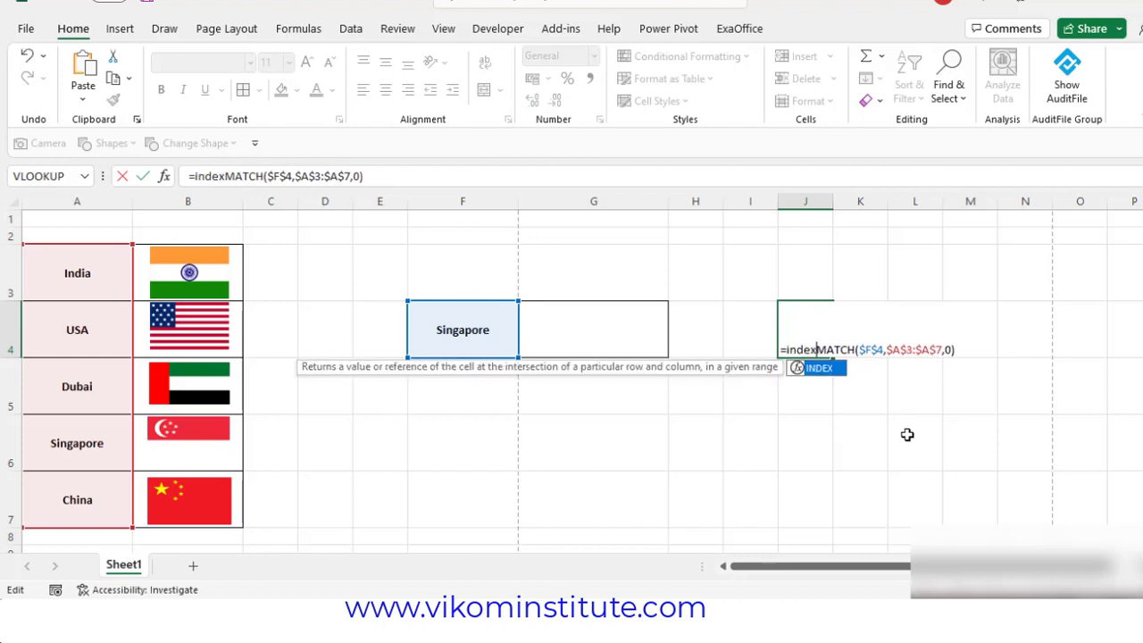
pyautogui.press('Tab')
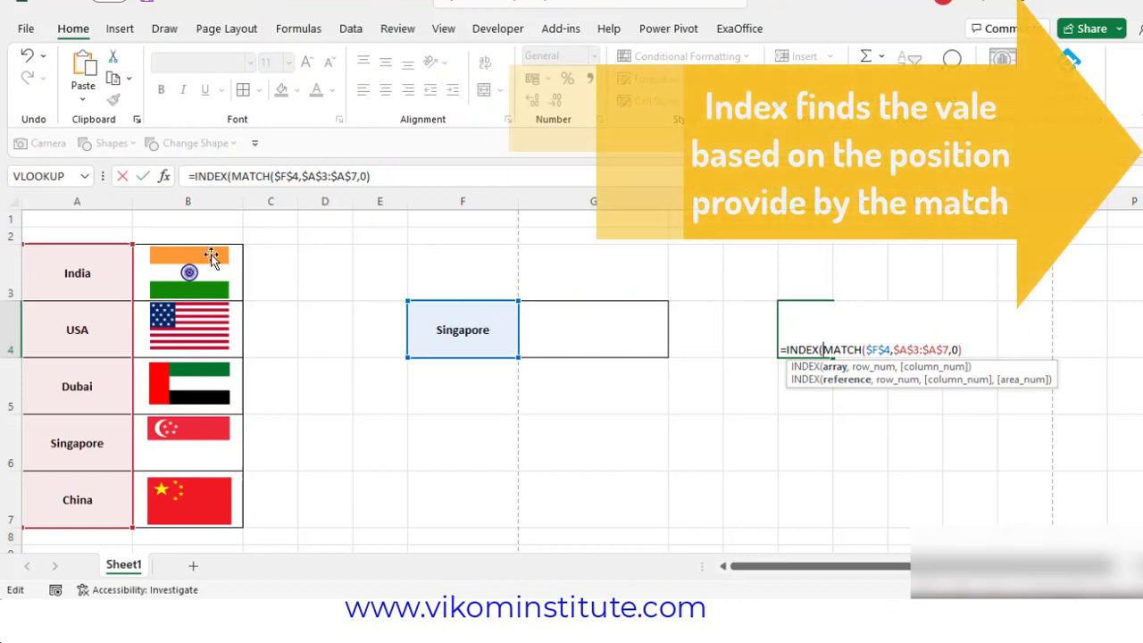
# Step: Set the absolute flag range $B$3:$B$7 as the INDEX array, close the formula and commit it
pyautogui.moveTo(240, 263); pyautogui.dragTo(223, 518)
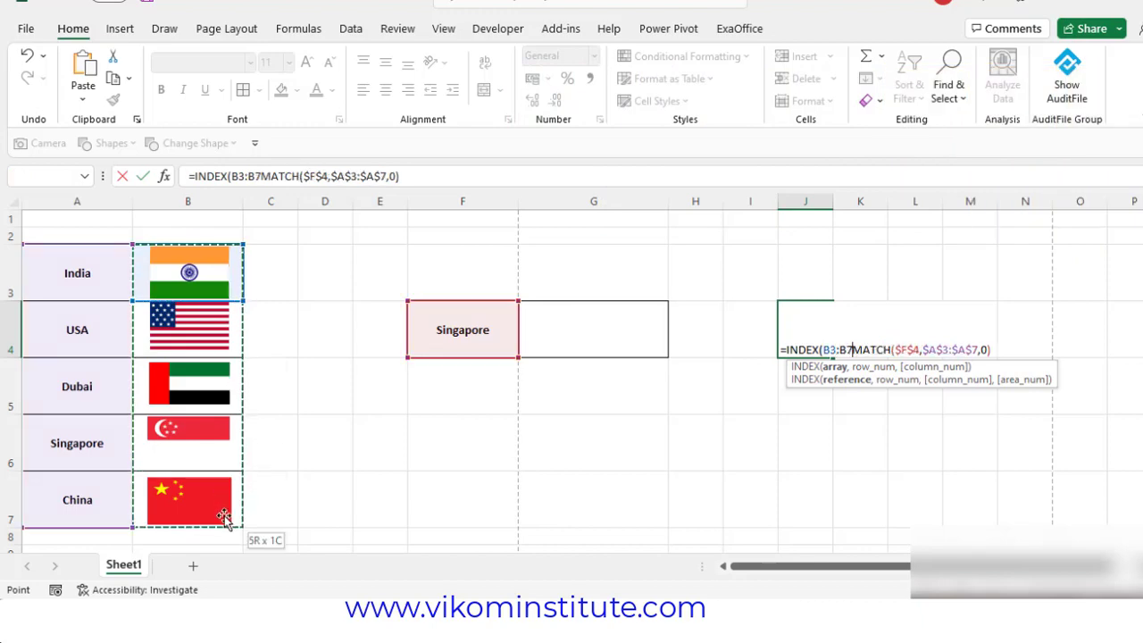
pyautogui.press('F4')
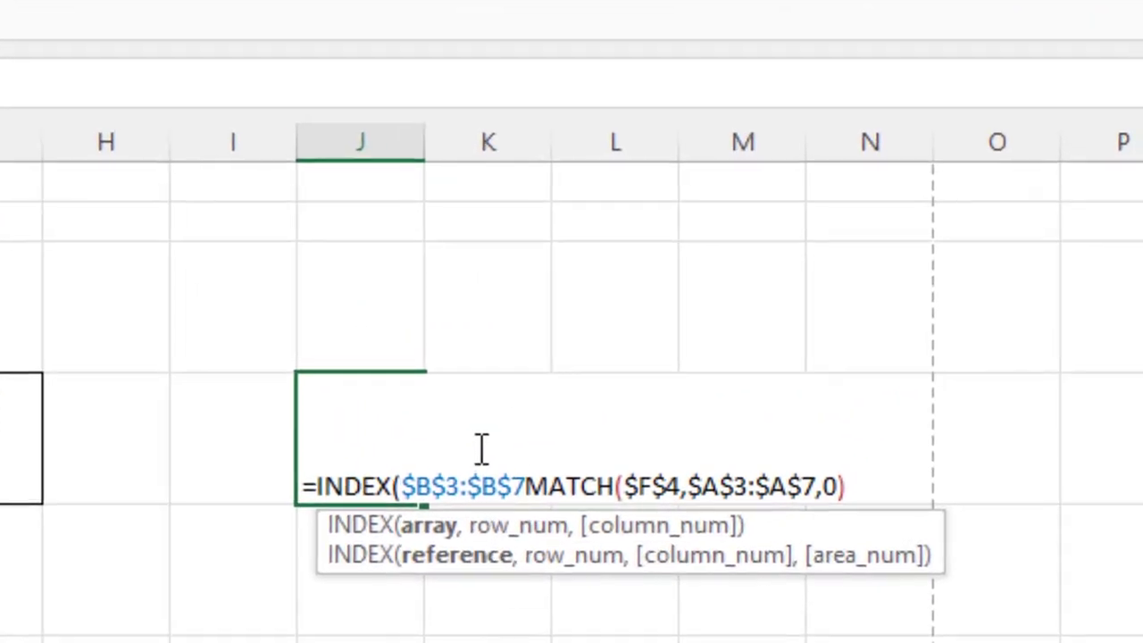
pyautogui.write(',')
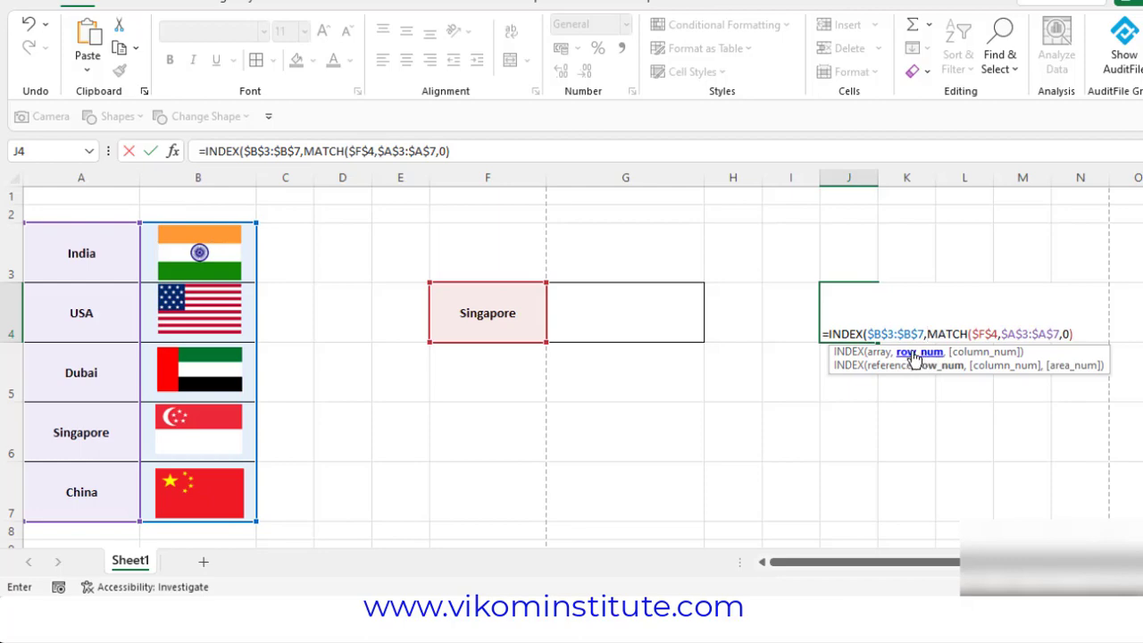
pyautogui.click(1080, 330)
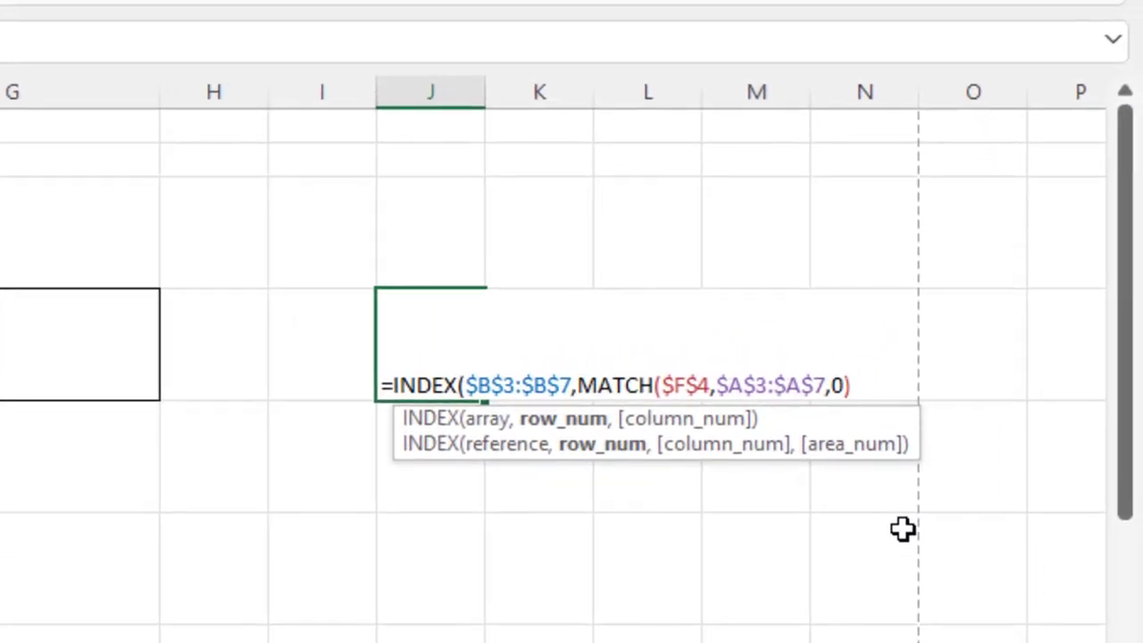
pyautogui.write(')')
pyautogui.press('Return')
pyautogui.press('Up')
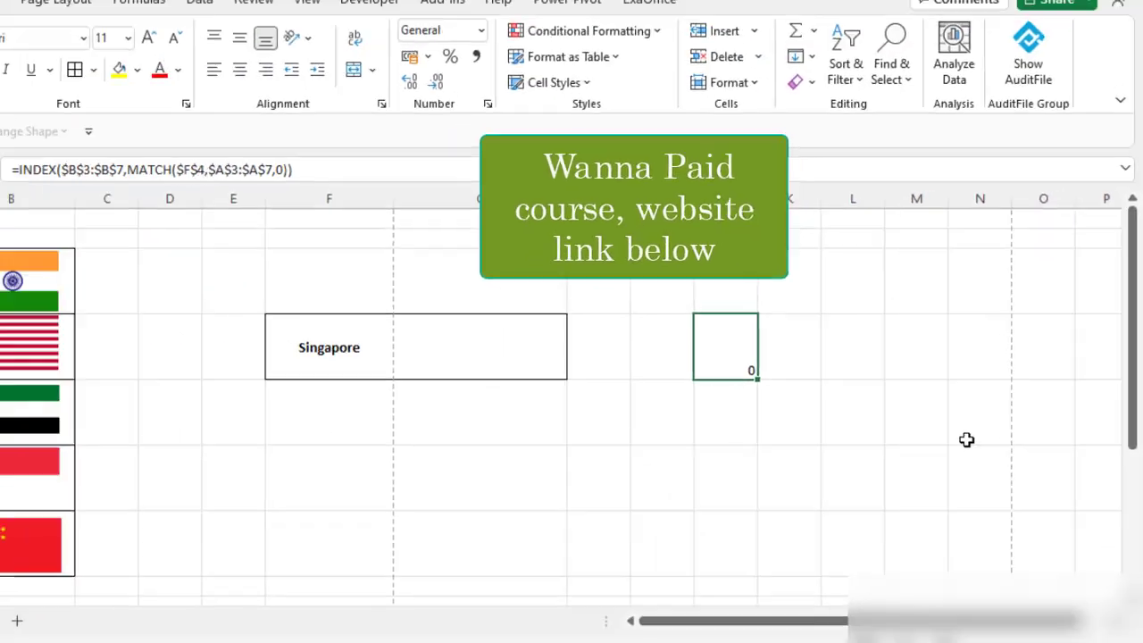
# Step: Copy the J4 INDEX/MATCH formula text and bring up Name Manager with Ctrl+F3
pyautogui.click(811, 475)
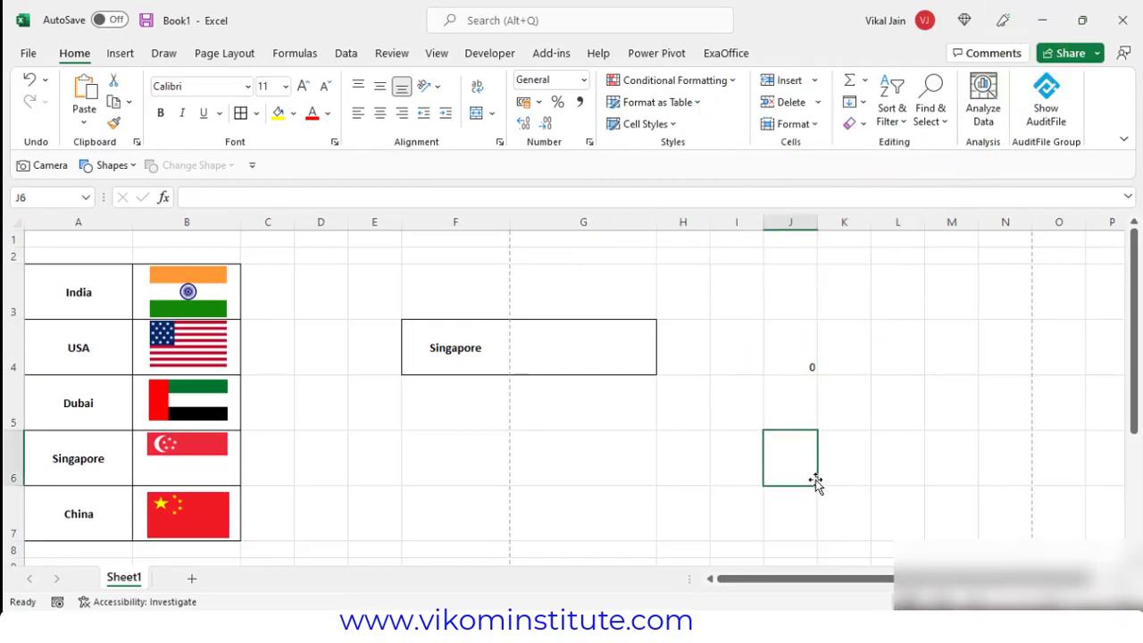
pyautogui.click(803, 362)
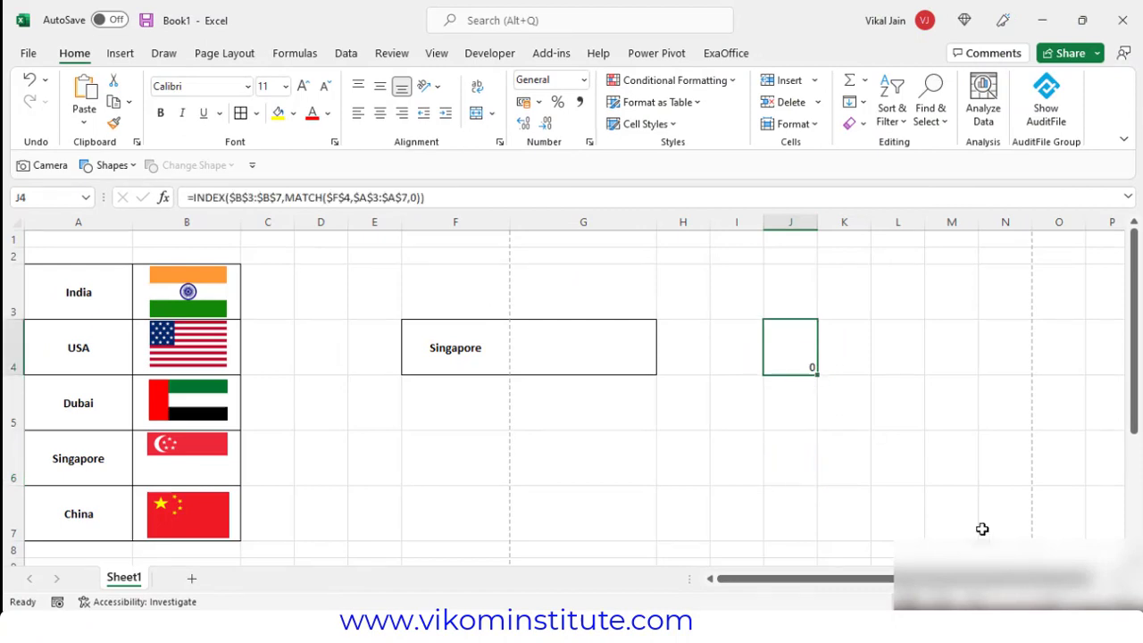
pyautogui.press('F2')
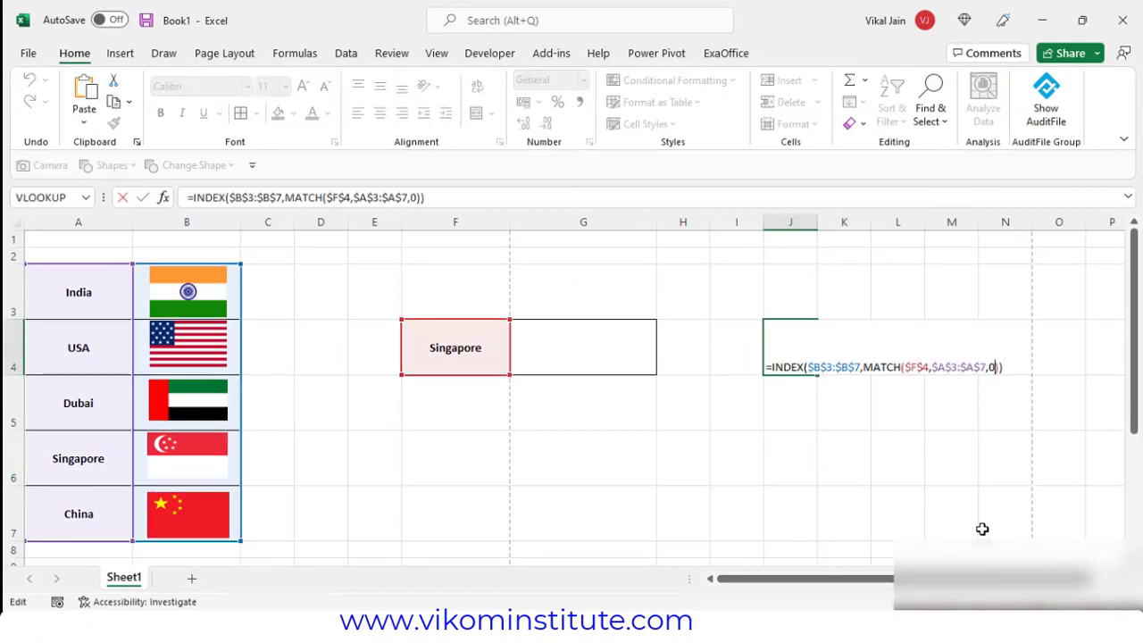
pyautogui.hotkey('ctrl', 'shift', 'Left')
pyautogui.hotkey('ctrl', 'shift', 'Left')
pyautogui.hotkey('ctrl', 'shift', 'Left')
pyautogui.hotkey('ctrl', 'shift', 'Left')
pyautogui.hotkey('ctrl', 'shift', 'Left')
pyautogui.hotkey('ctrl', 'shift', 'Left')
pyautogui.hotkey('ctrl', 'c')
pyautogui.hotkey('ctrl', 'shift', 'Left')
pyautogui.hotkey('ctrl', 'shift', 'Left')
pyautogui.hotkey('ctrl', 'shift', 'Left')
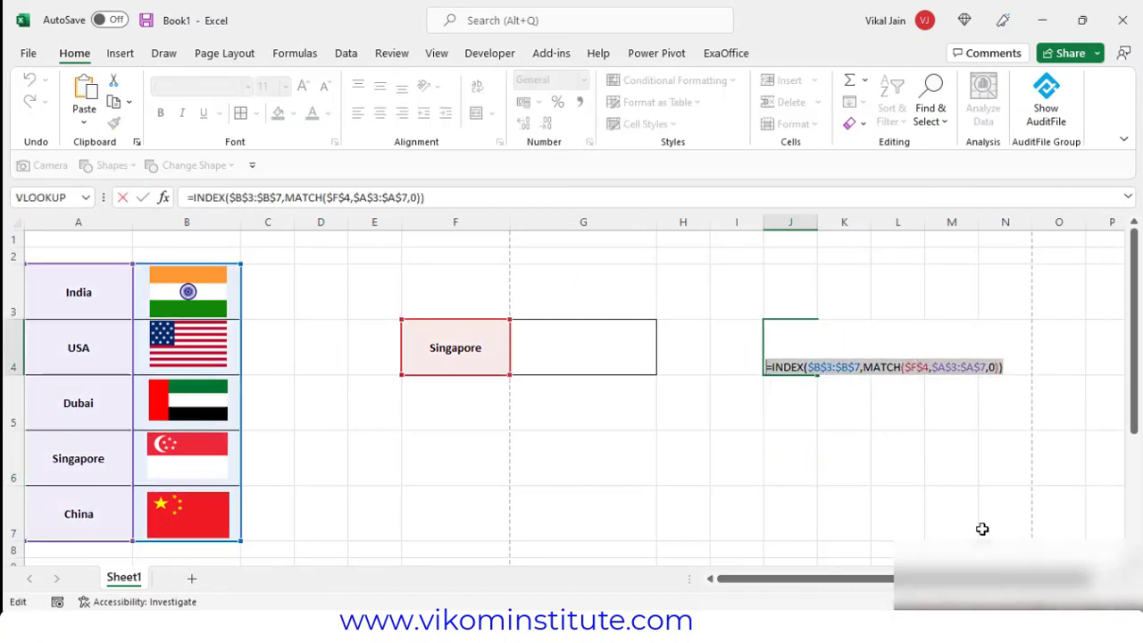
pyautogui.press('Escape')
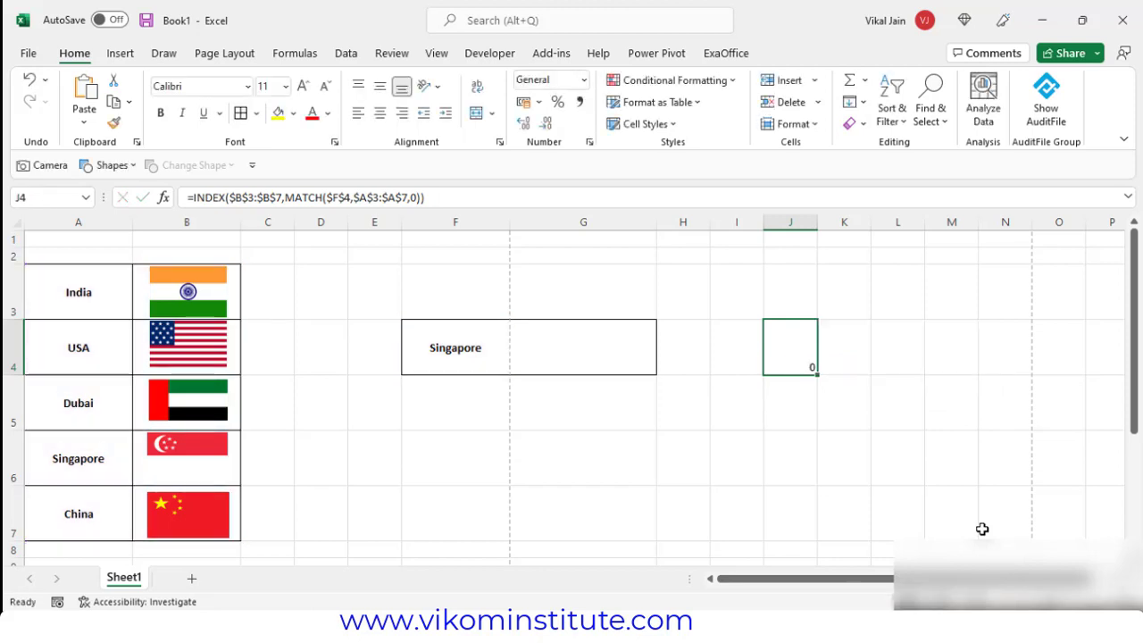
pyautogui.hotkey('ctrl', 'F3')
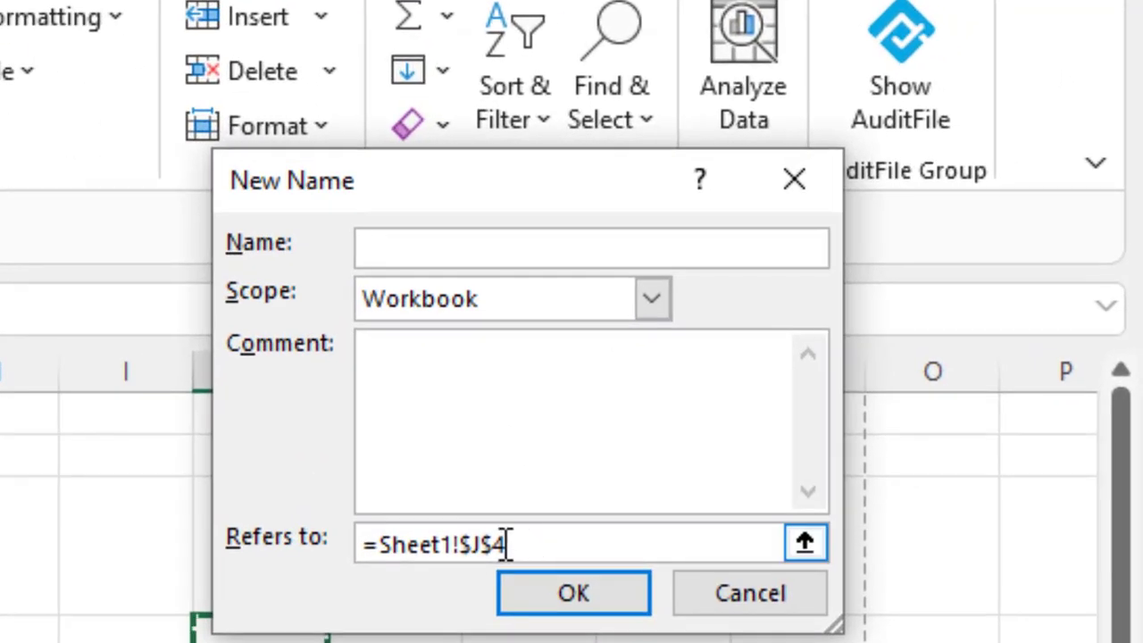
# Step: Create the name 'Flags' referring to the pasted INDEX/MATCH formula, then close Name Manager
pyautogui.moveTo(505, 544); pyautogui.dragTo(357, 540)
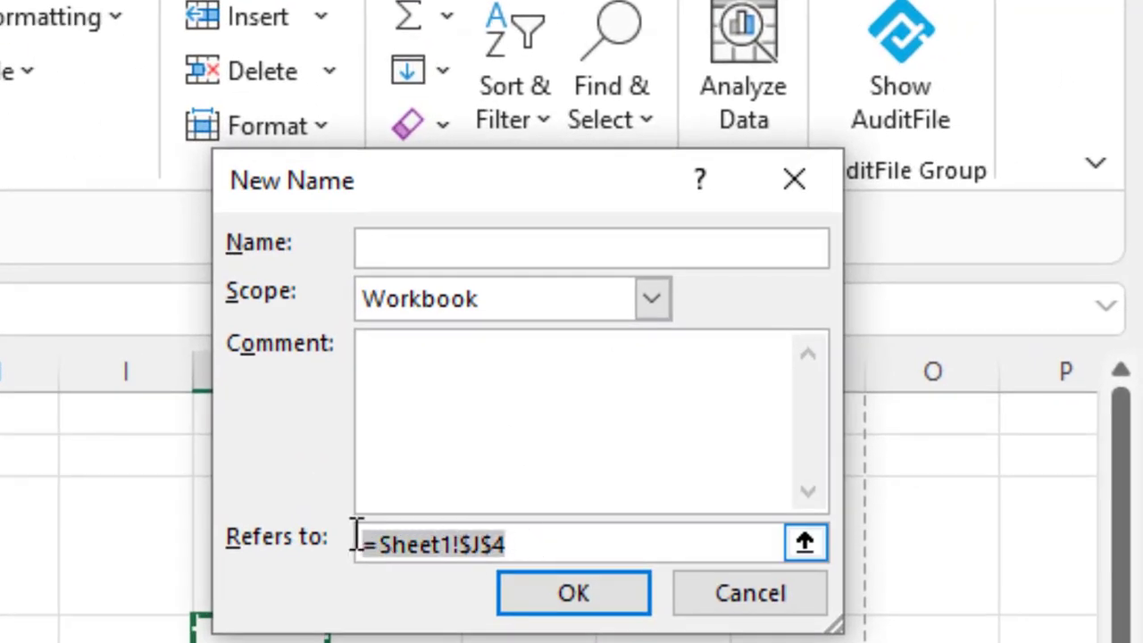
pyautogui.hotkey('ctrl', 'v')
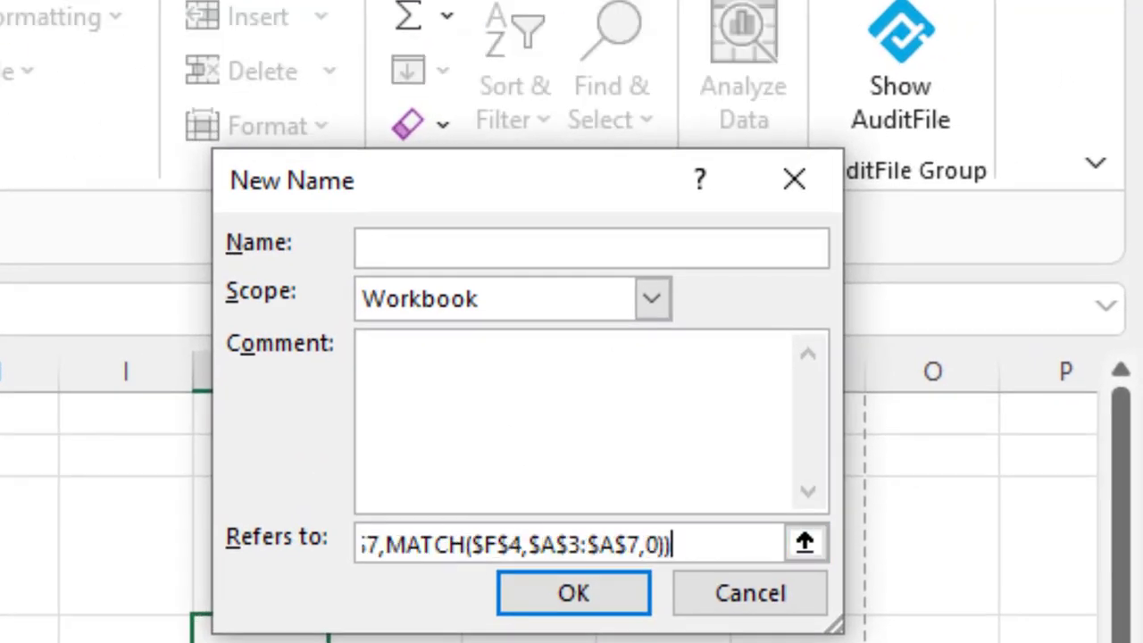
pyautogui.click(458, 259)
pyautogui.write('Fla')
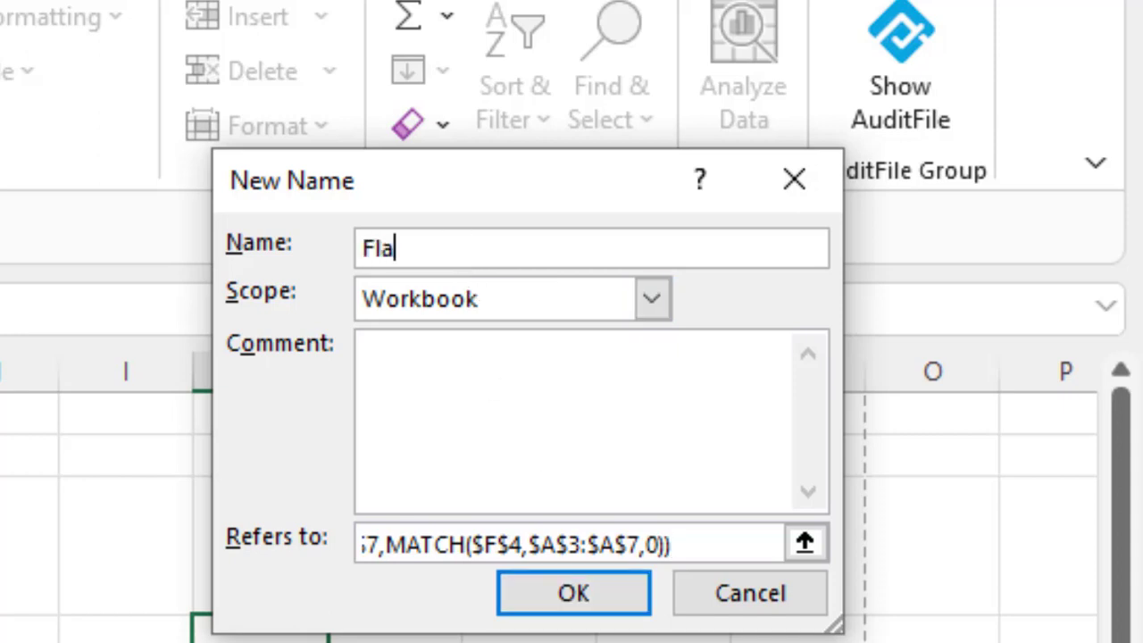
pyautogui.write('gs')
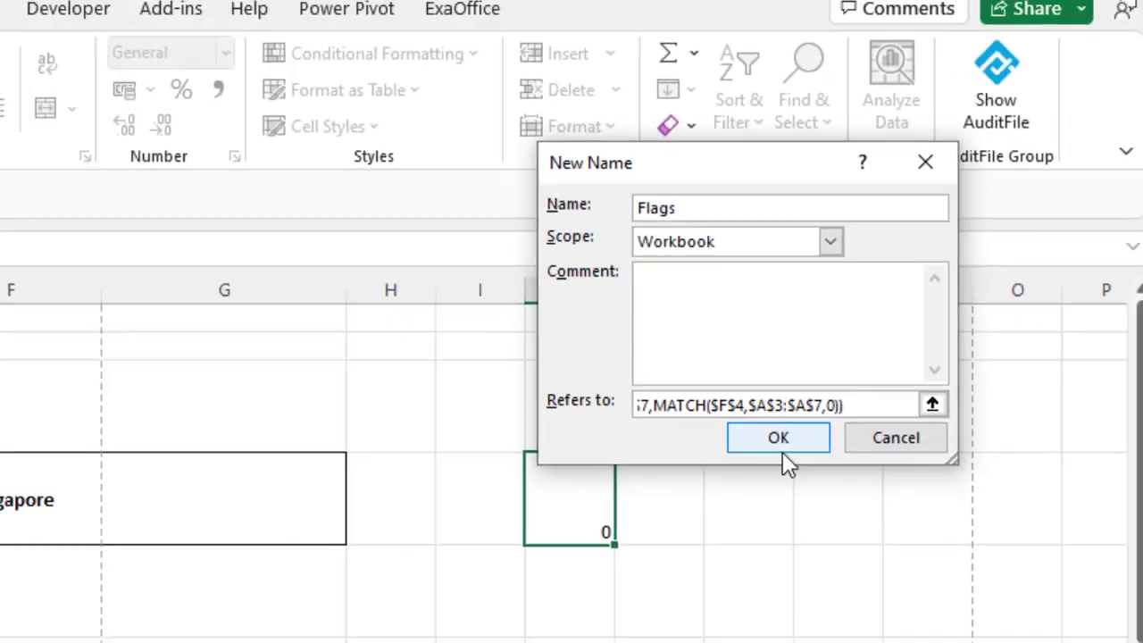
pyautogui.click(573, 593)
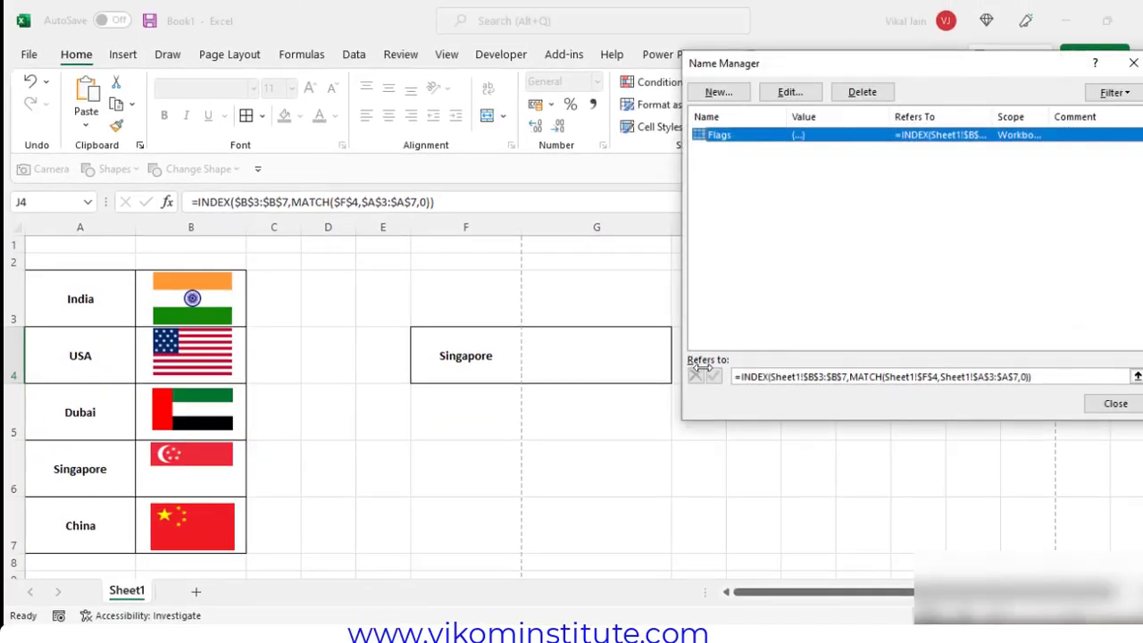
pyautogui.click(1109, 398)
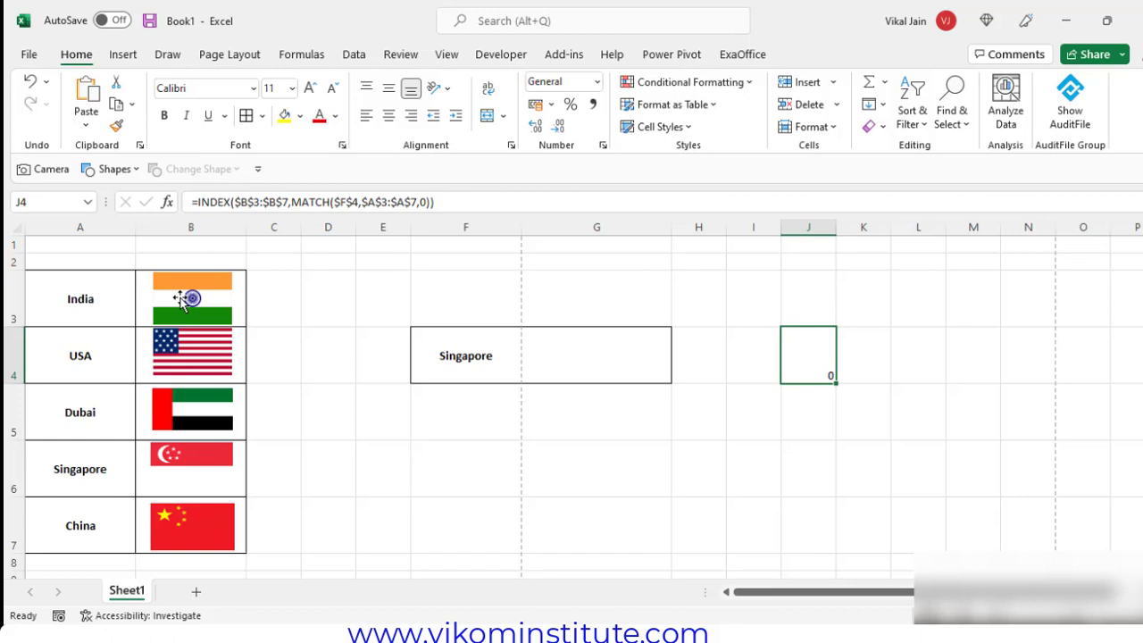
# Step: Paste a copy of the India flag picture into G4, centred in the cell
pyautogui.click(183, 301)
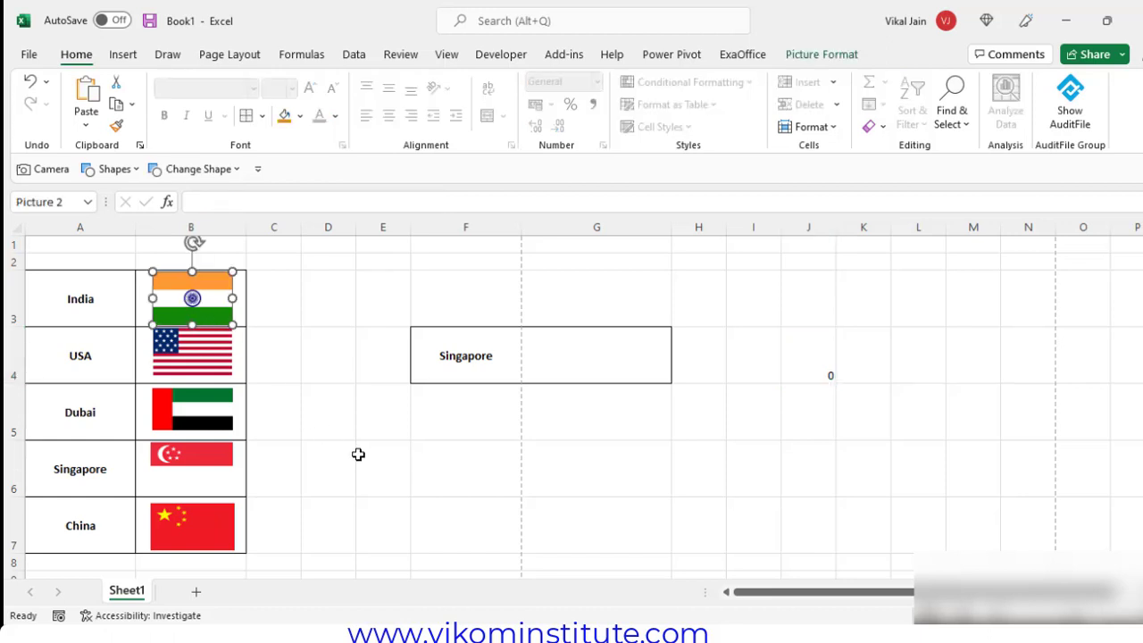
pyautogui.click(584, 367)
pyautogui.hotkey('ctrl', 'v')
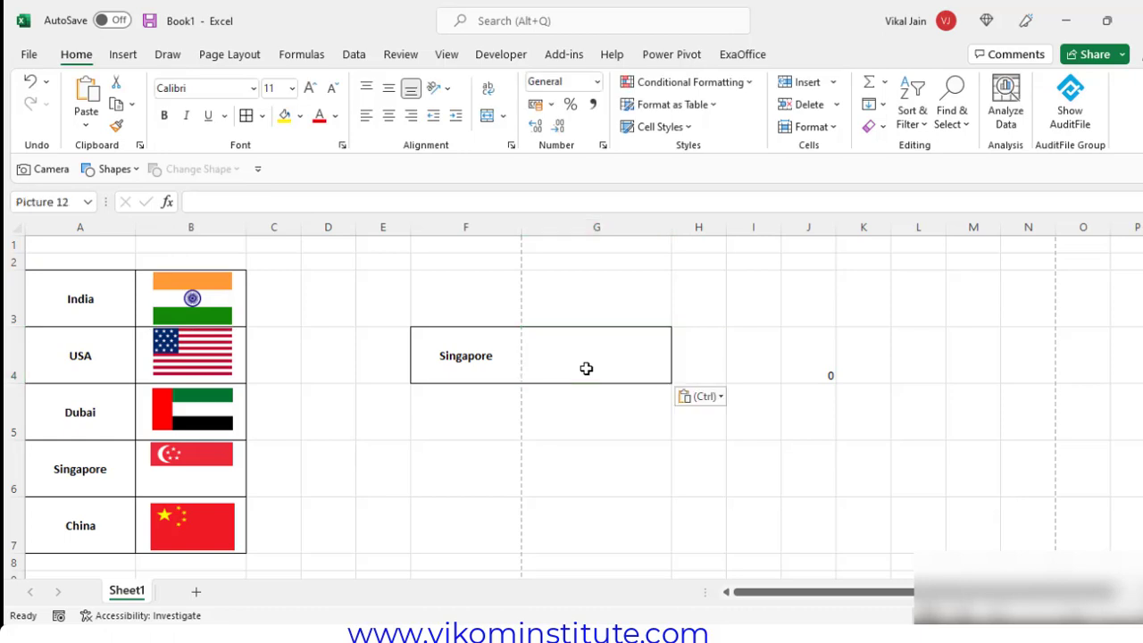
pyautogui.moveTo(576, 355); pyautogui.dragTo(610, 357)
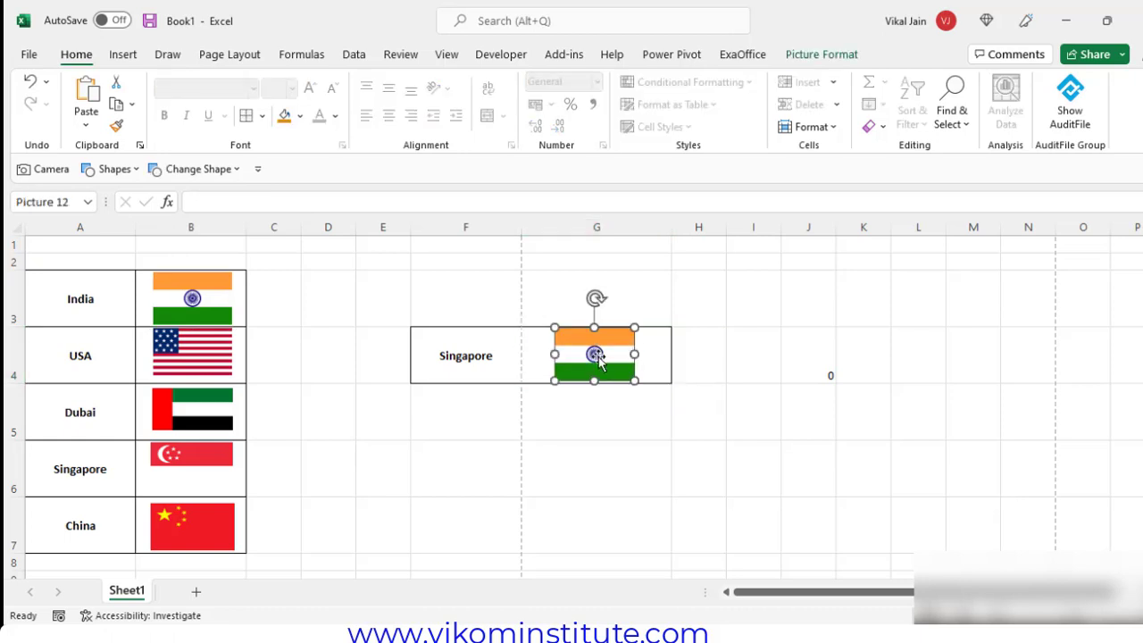
# Step: Link the pasted picture to the formula =Flags so it shows Singapore's flag
pyautogui.click(245, 204)
pyautogui.write('=fl')
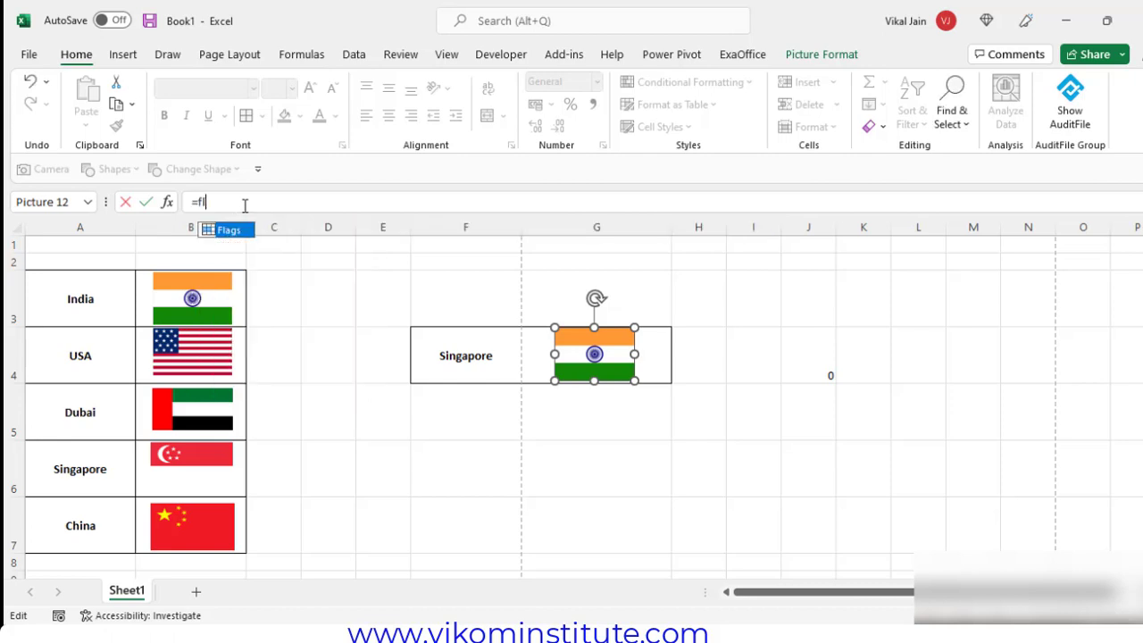
pyautogui.write('ags')
pyautogui.press('Return')
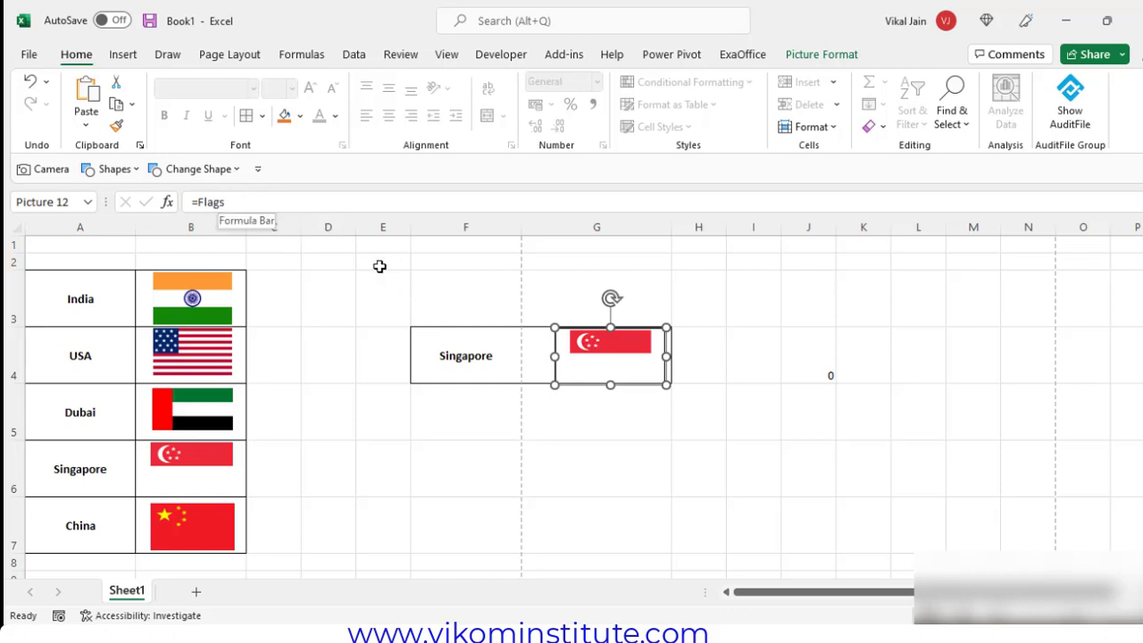
# Step: Switch F4 to USA and then India, watching the linked flag picture update
pyautogui.click(761, 367)
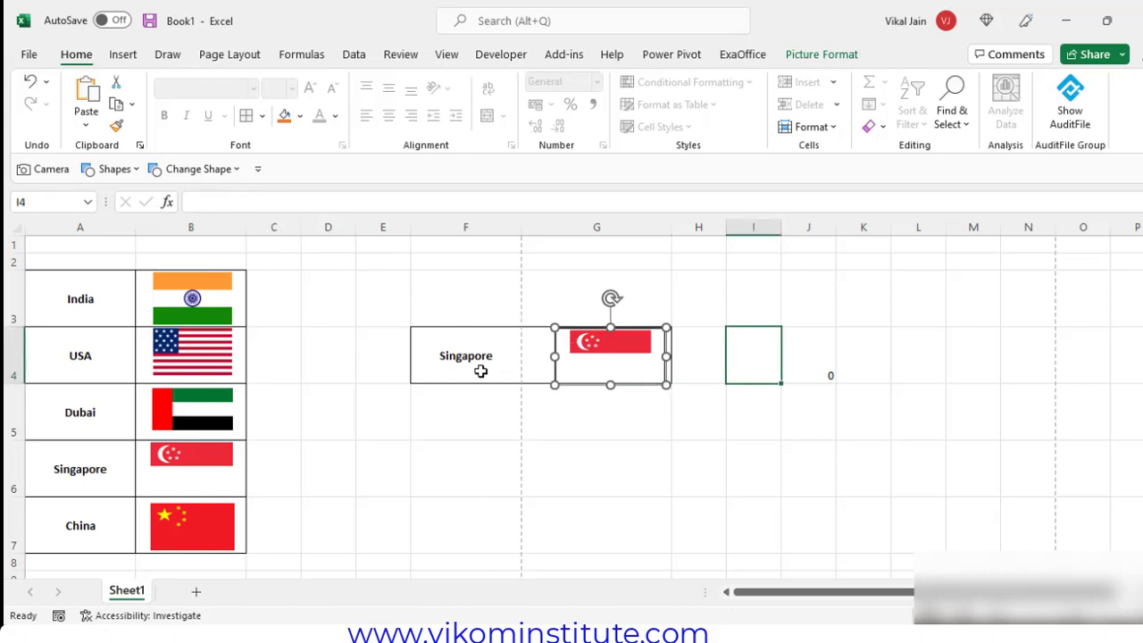
pyautogui.click(480, 371)
pyautogui.click(529, 376)
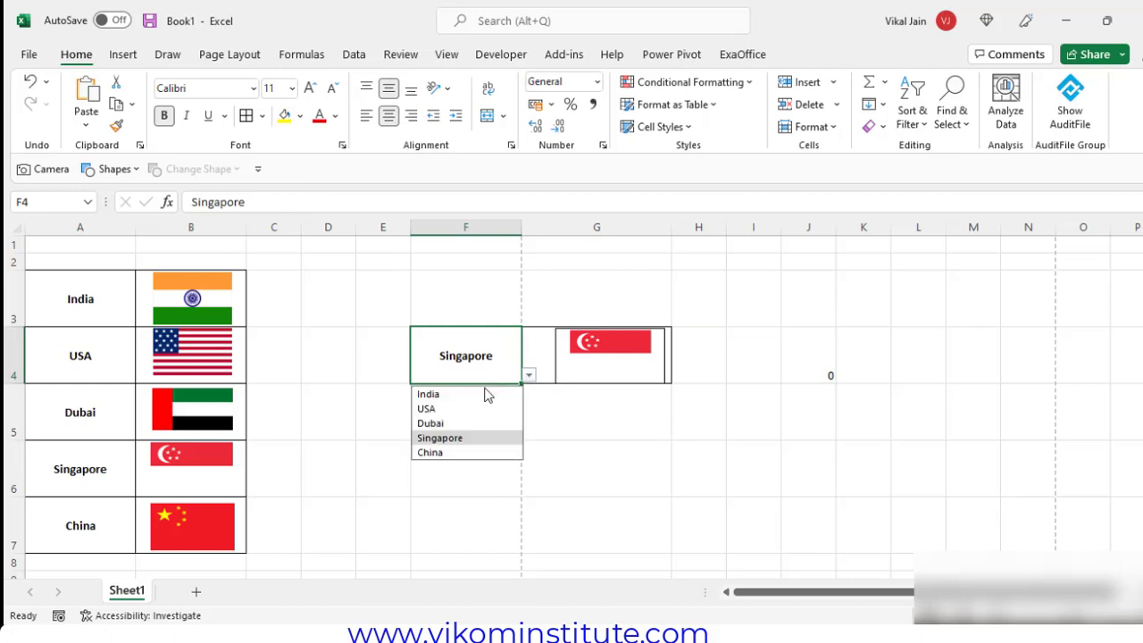
pyautogui.click(456, 408)
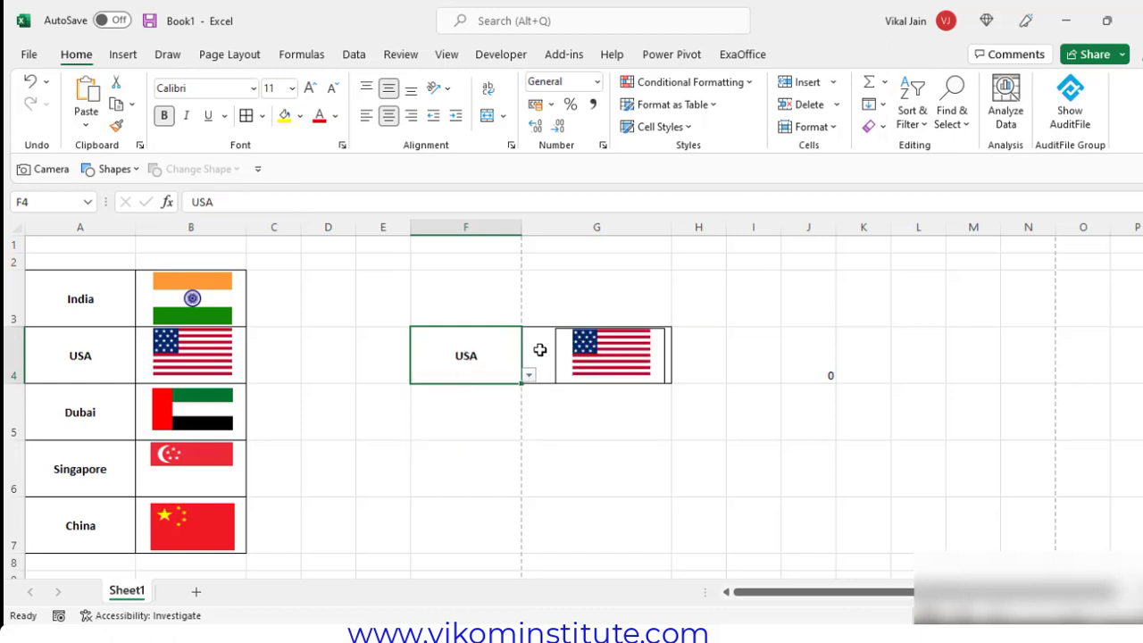
pyautogui.click(529, 376)
pyautogui.click(476, 396)
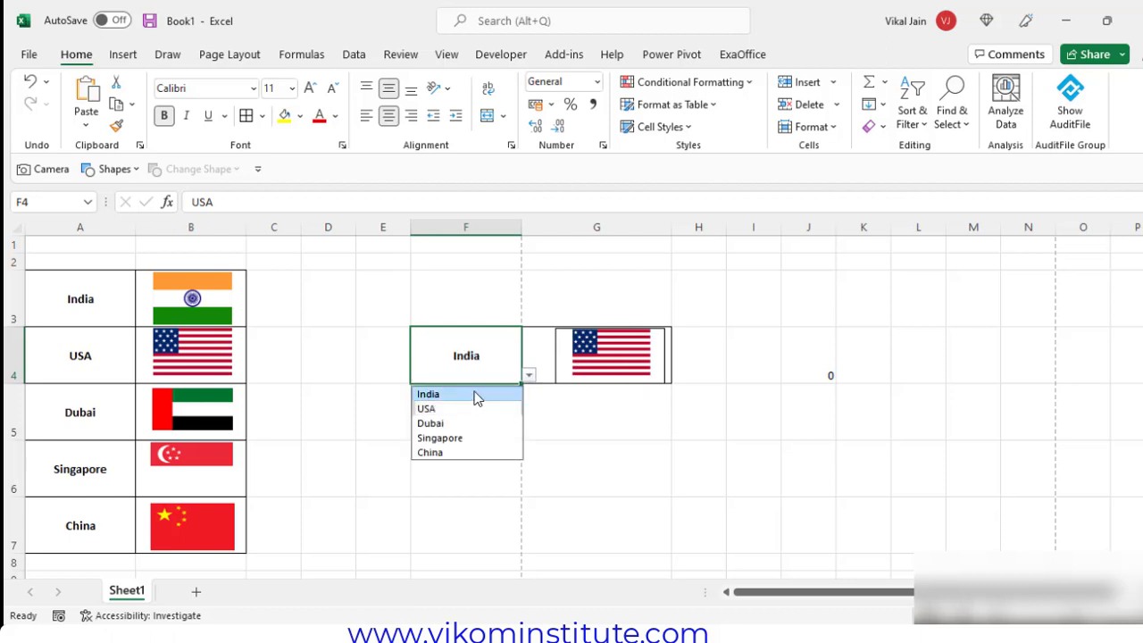